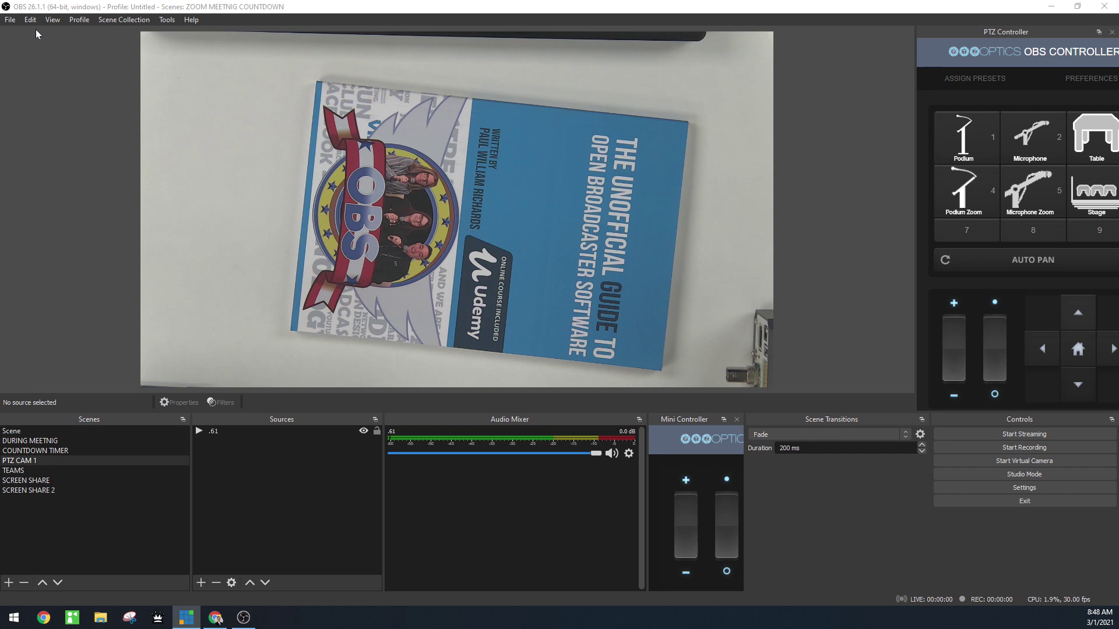
# - Open OBS Settings from the File menu and scroll down the General page
pyautogui.click(13, 22)
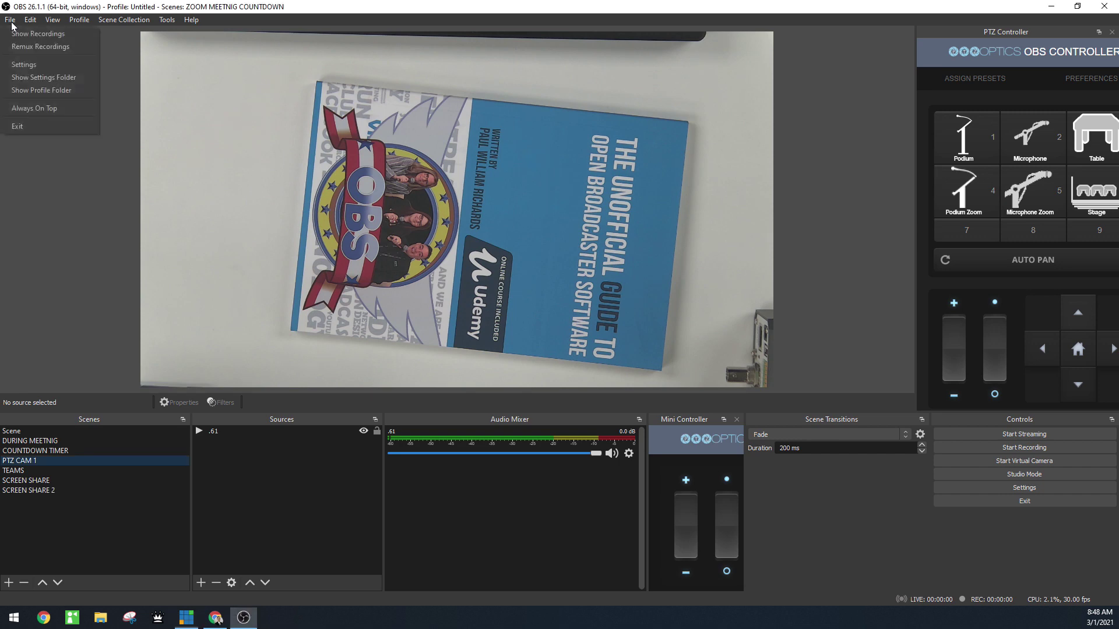
pyautogui.click(23, 66)
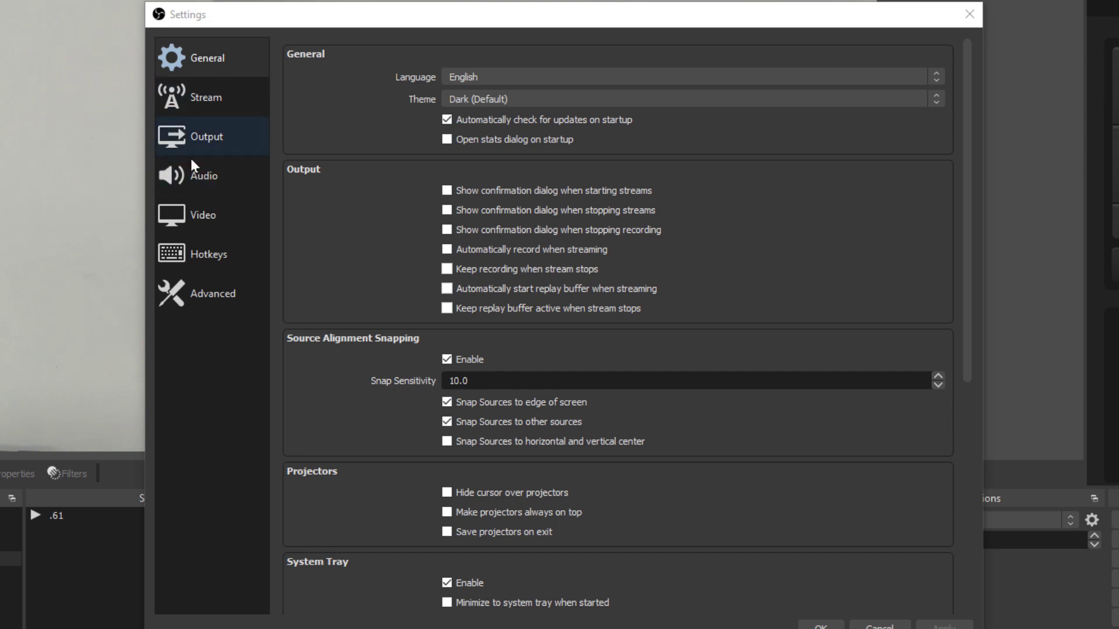
pyautogui.scroll(-4, 350, 226)
pyautogui.scroll(-4, 351, 225)
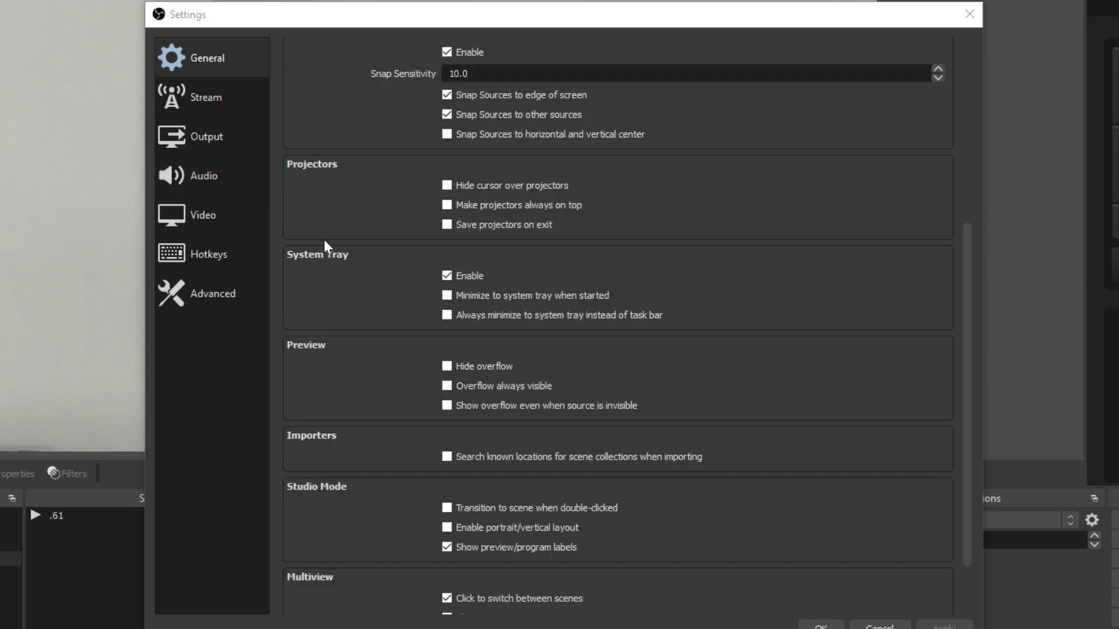
# - On the Output page, toggle Output Mode between Simple and Advanced, leaving it on Simple
pyautogui.click(212, 147)
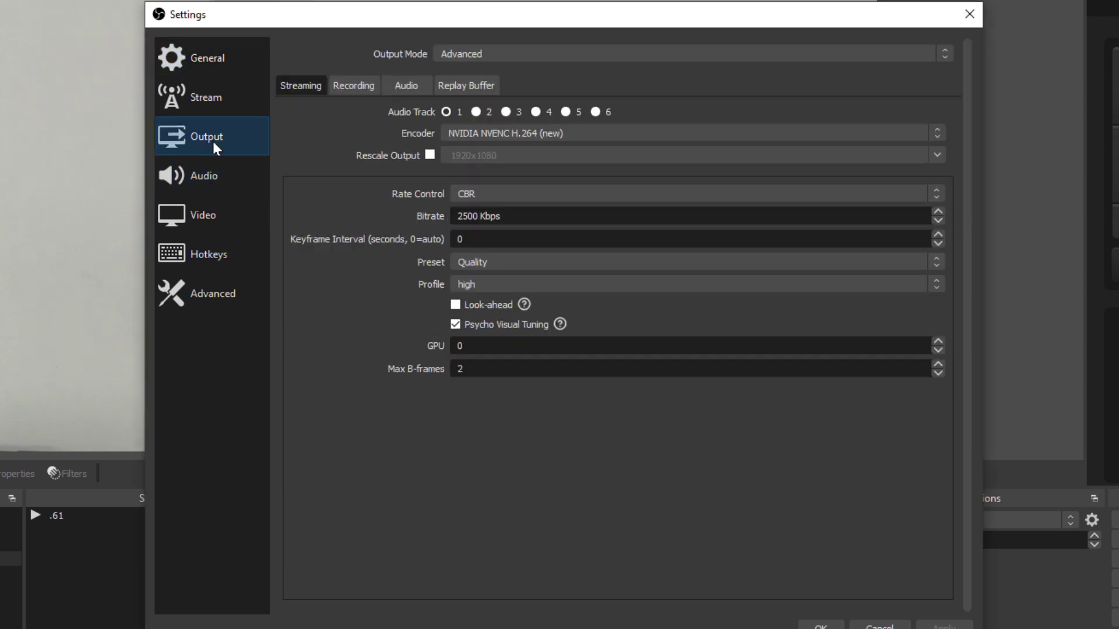
pyautogui.click(588, 55)
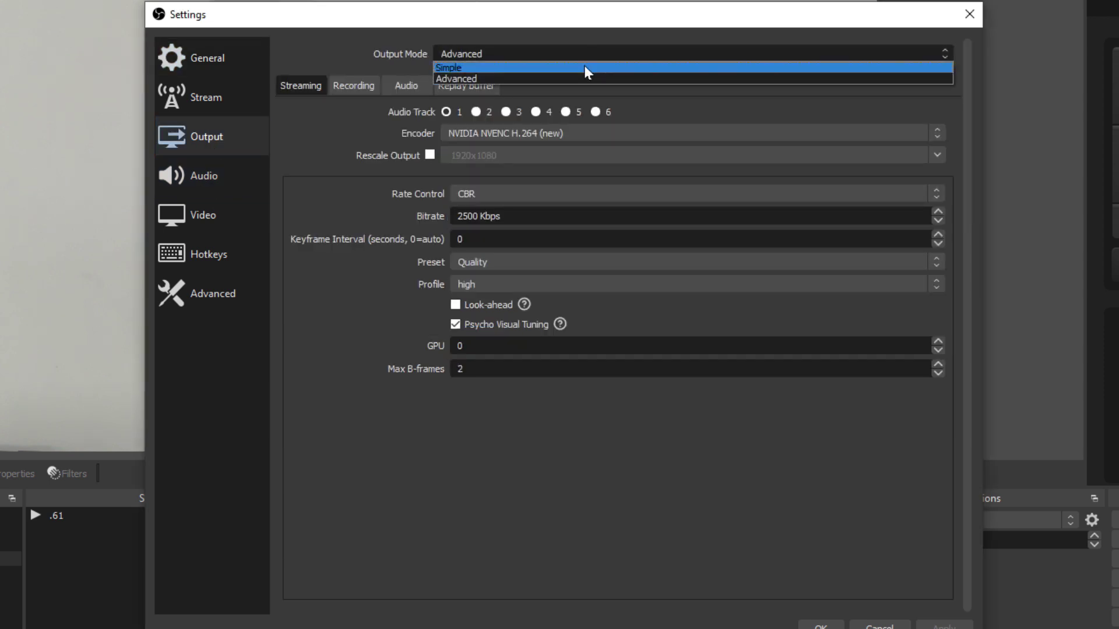
pyautogui.click(584, 65)
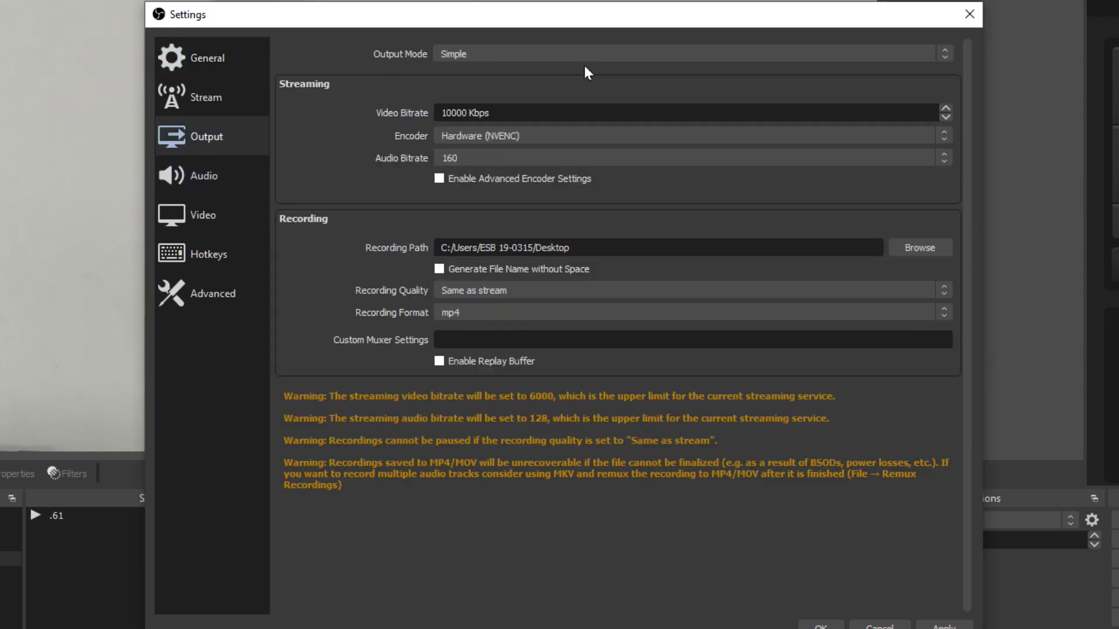
pyautogui.click(449, 53)
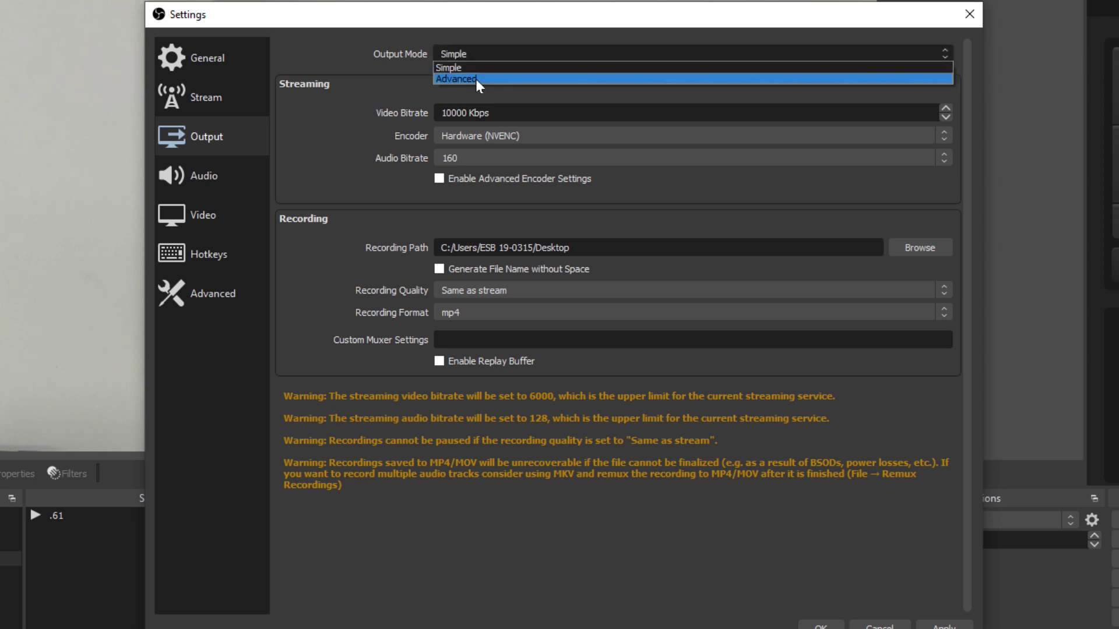
pyautogui.click(475, 75)
pyautogui.click(481, 53)
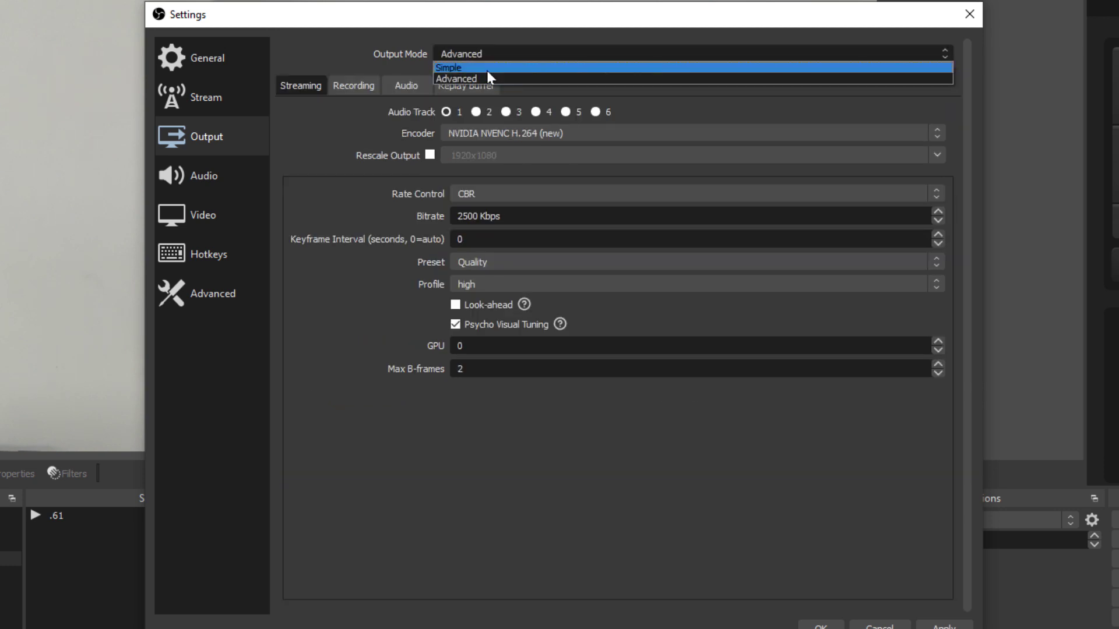
pyautogui.click(486, 66)
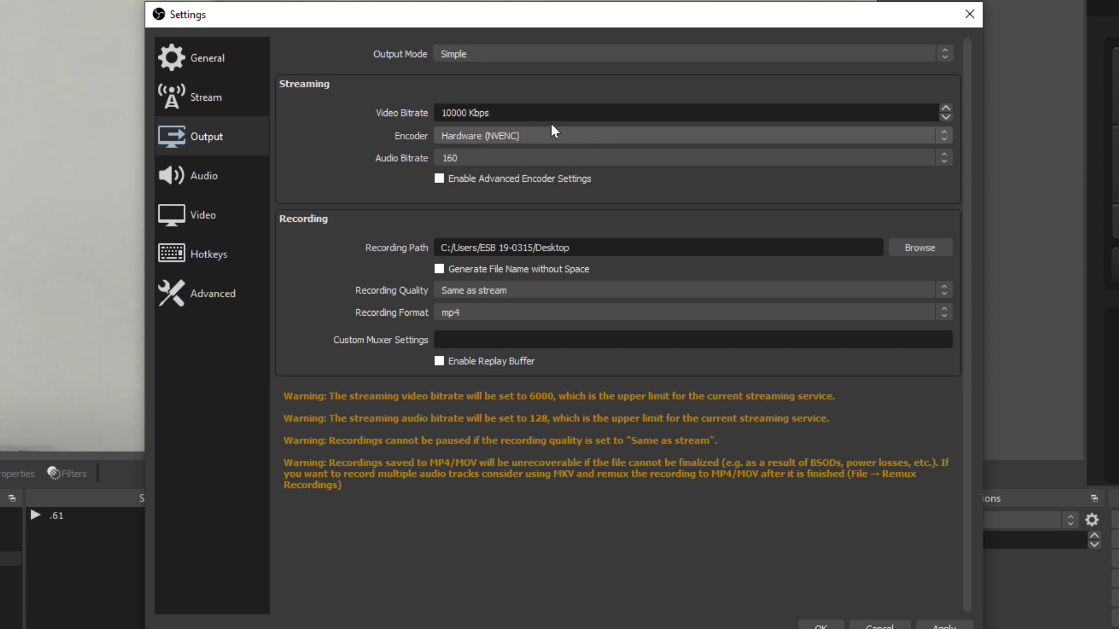
pyautogui.moveTo(552, 115); pyautogui.dragTo(443, 114)
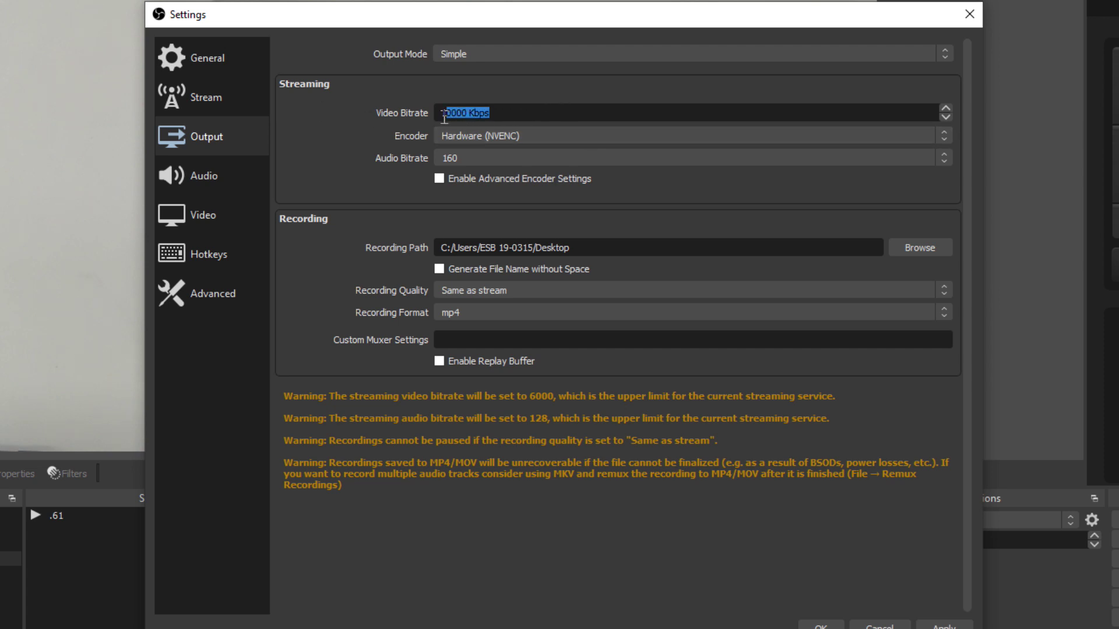
pyautogui.click(473, 247)
pyautogui.moveTo(640, 257); pyautogui.dragTo(398, 251)
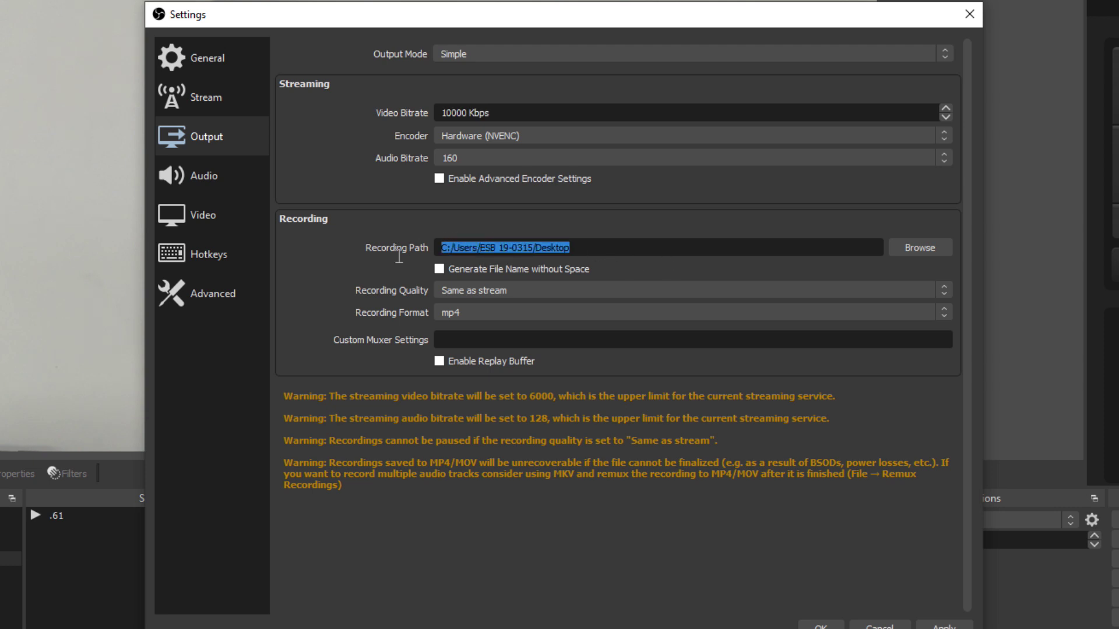
pyautogui.click(717, 253)
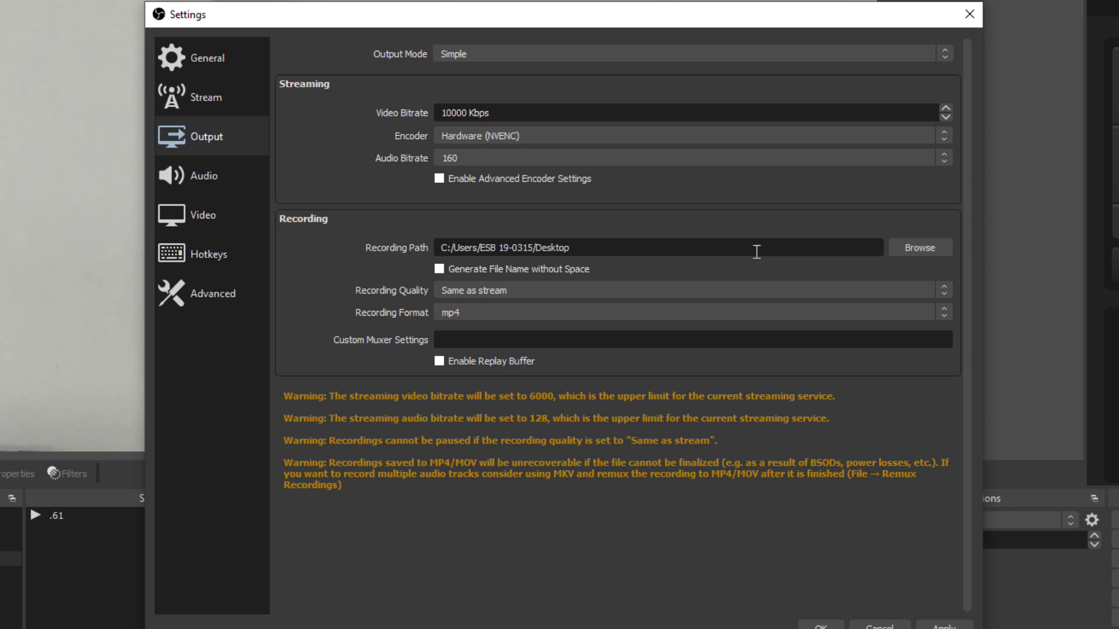
pyautogui.moveTo(496, 113); pyautogui.dragTo(436, 114)
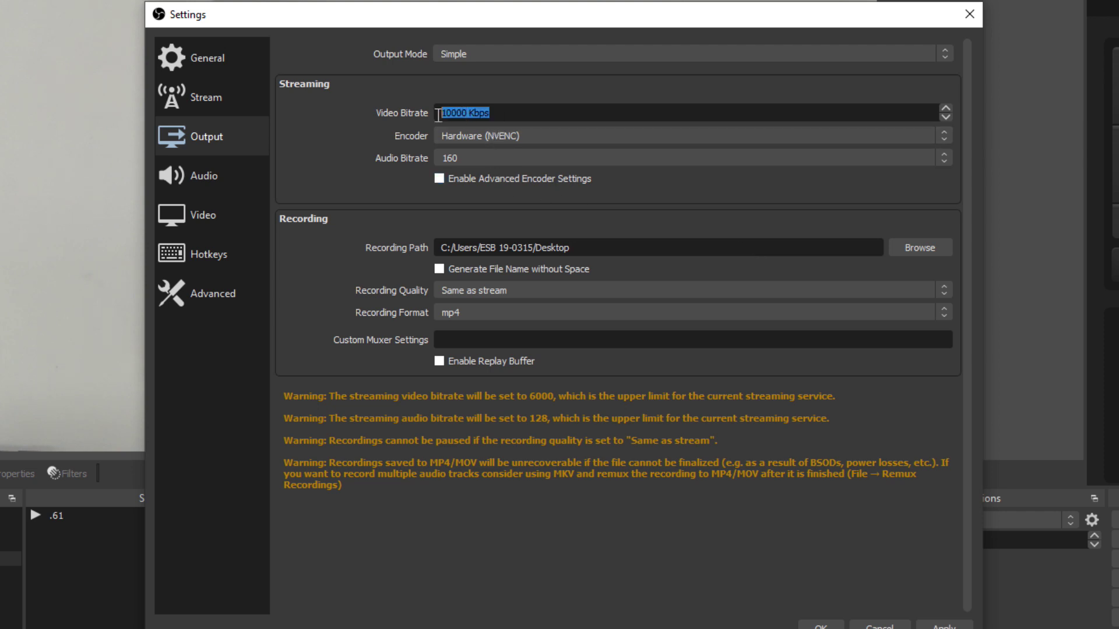
pyautogui.click(523, 116)
pyautogui.moveTo(523, 116); pyautogui.dragTo(374, 113)
pyautogui.click(458, 288)
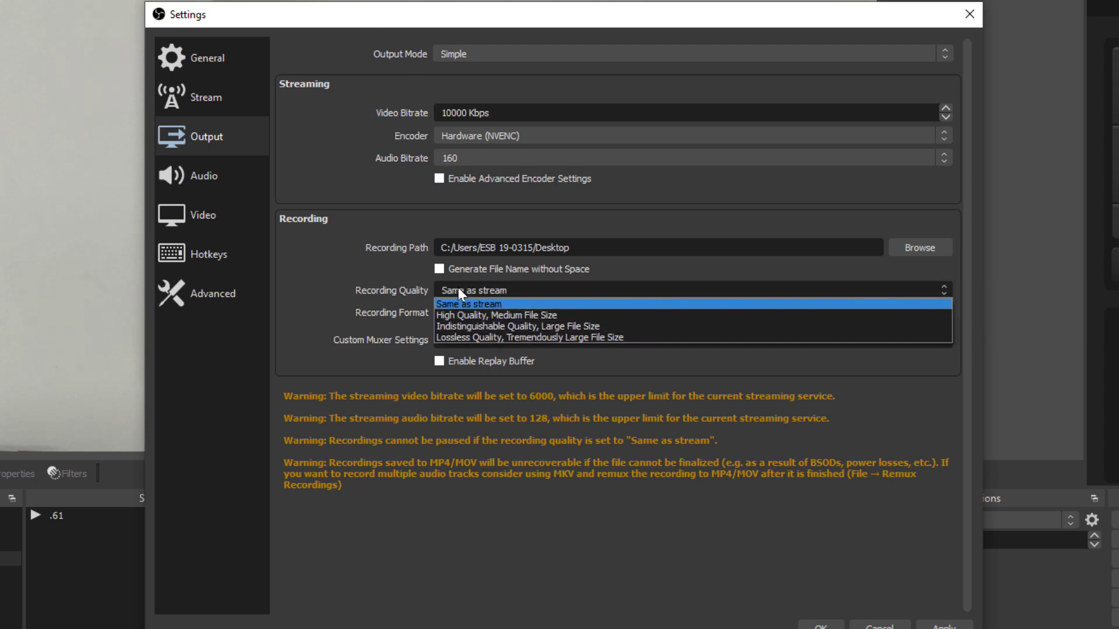
pyautogui.click(458, 288)
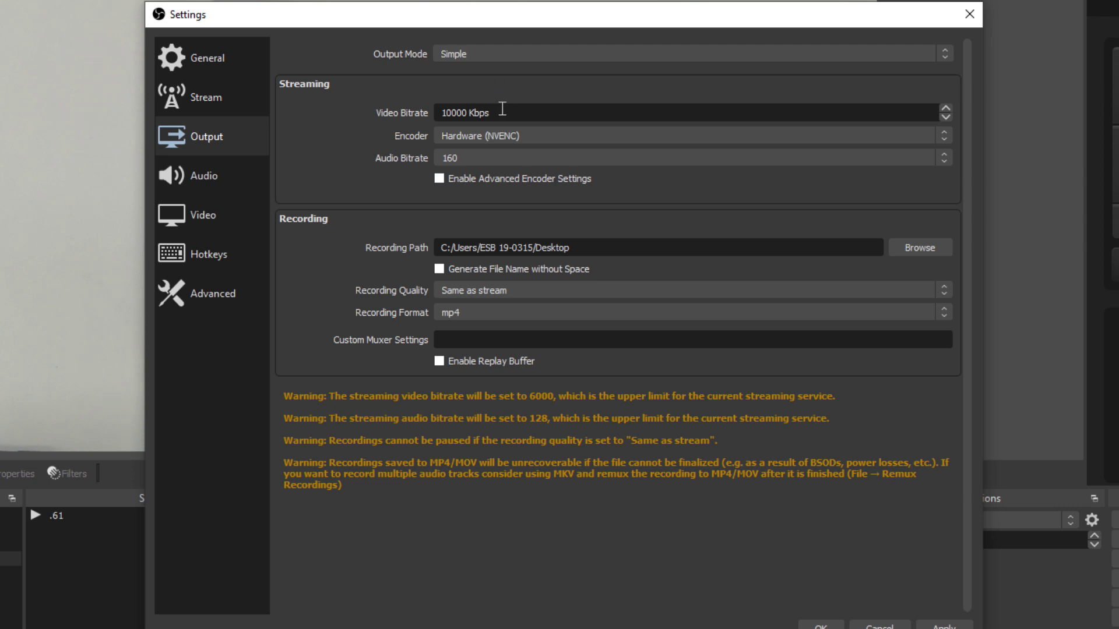
pyautogui.moveTo(502, 111); pyautogui.dragTo(408, 113)
pyautogui.doubleClick(592, 115)
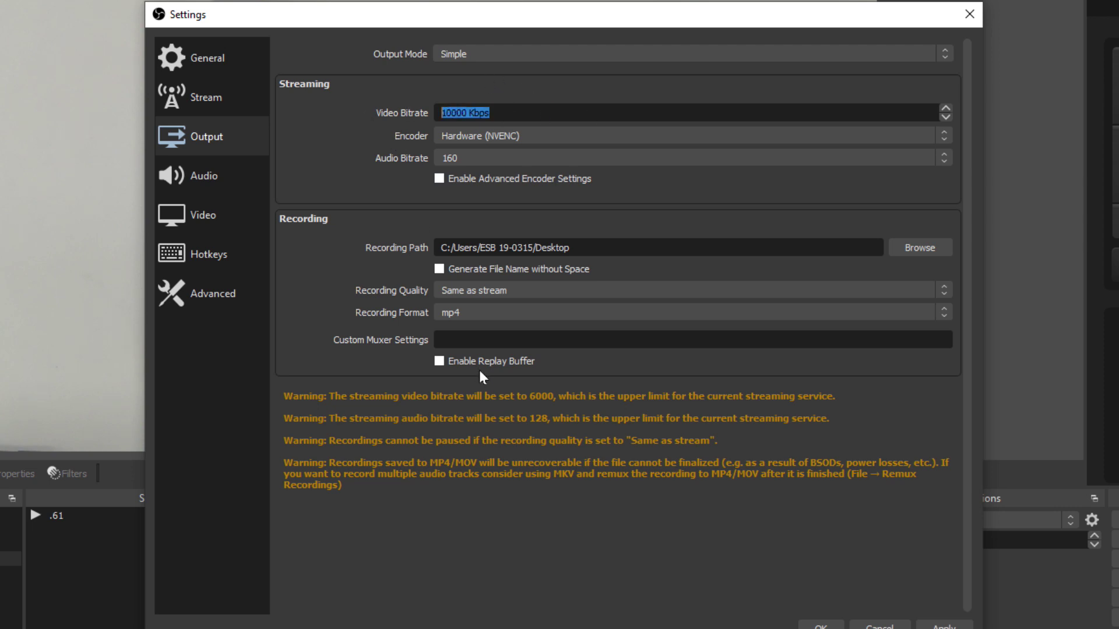
pyautogui.click(481, 288)
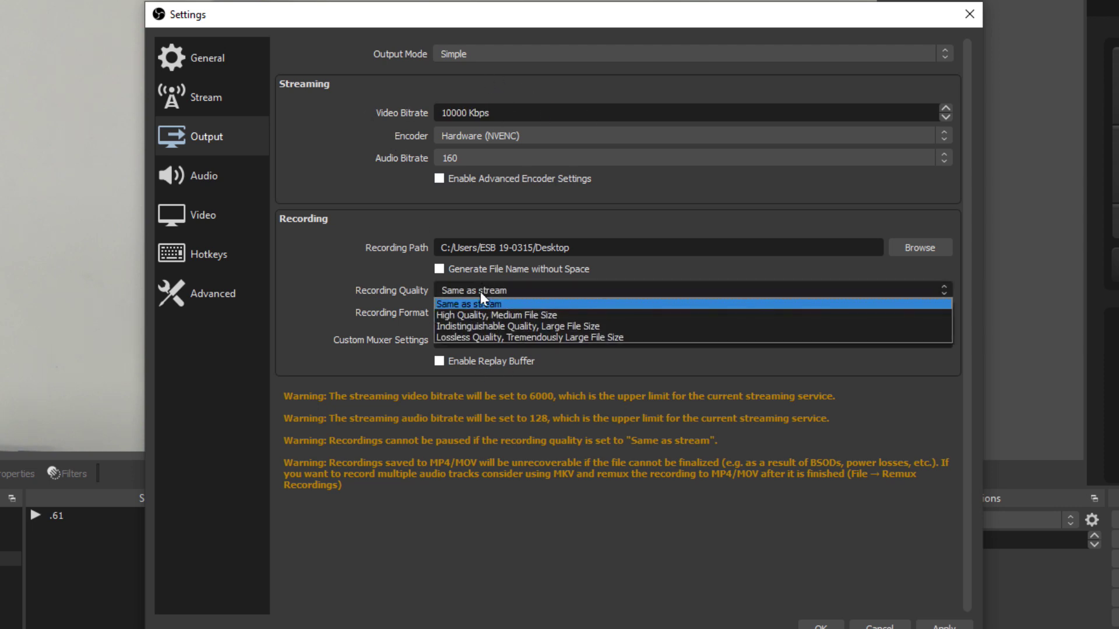
pyautogui.click(483, 314)
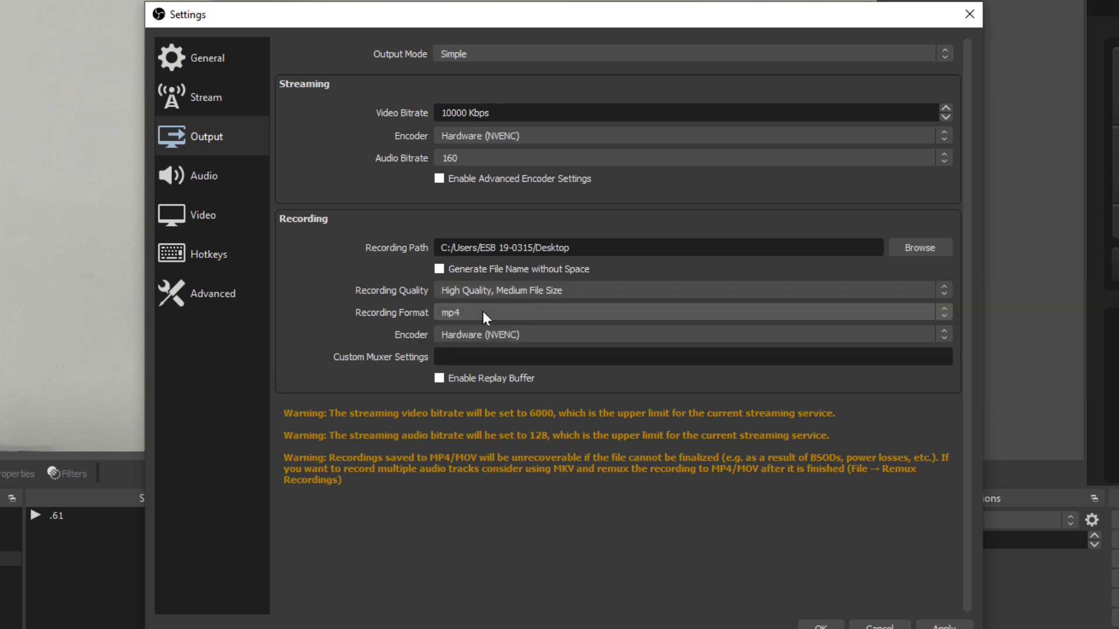
pyautogui.click(484, 290)
pyautogui.click(483, 288)
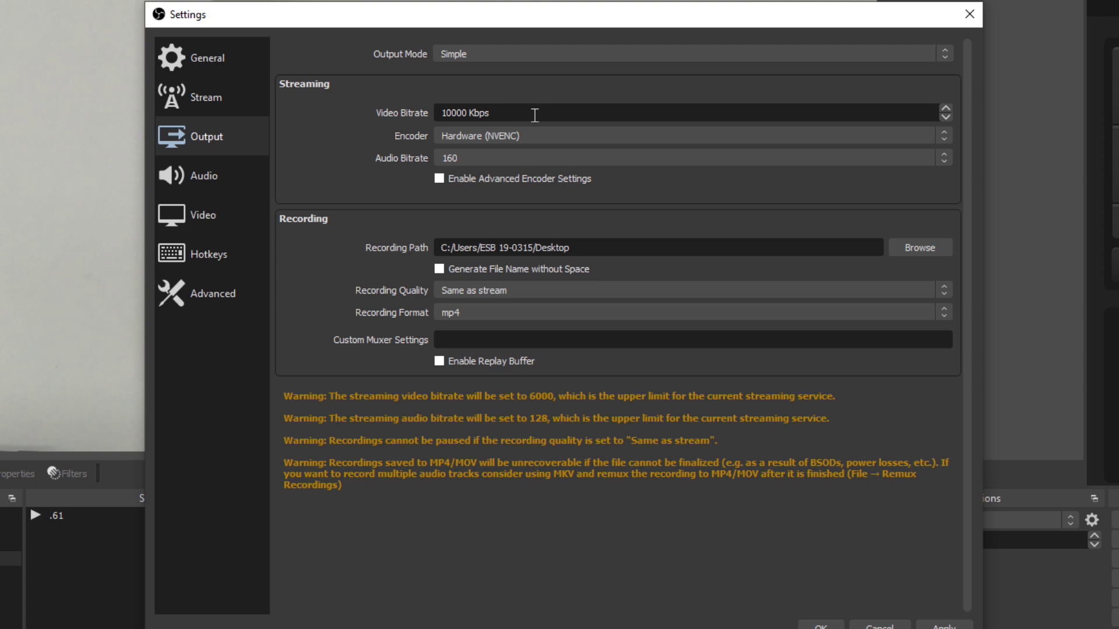
pyautogui.moveTo(517, 113); pyautogui.dragTo(383, 111)
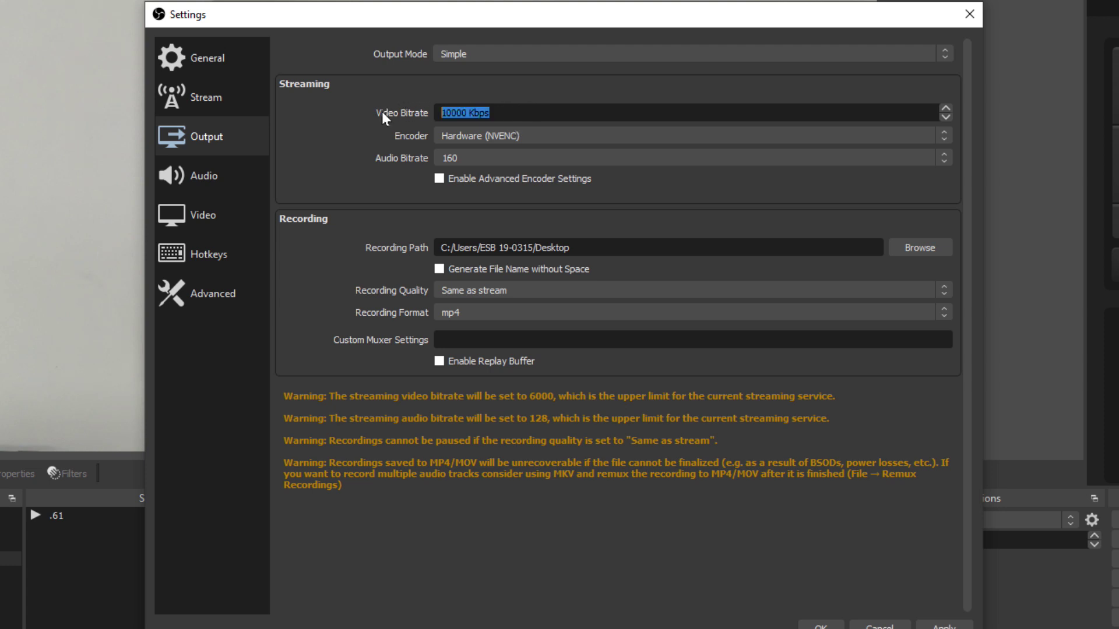
pyautogui.click(385, 112)
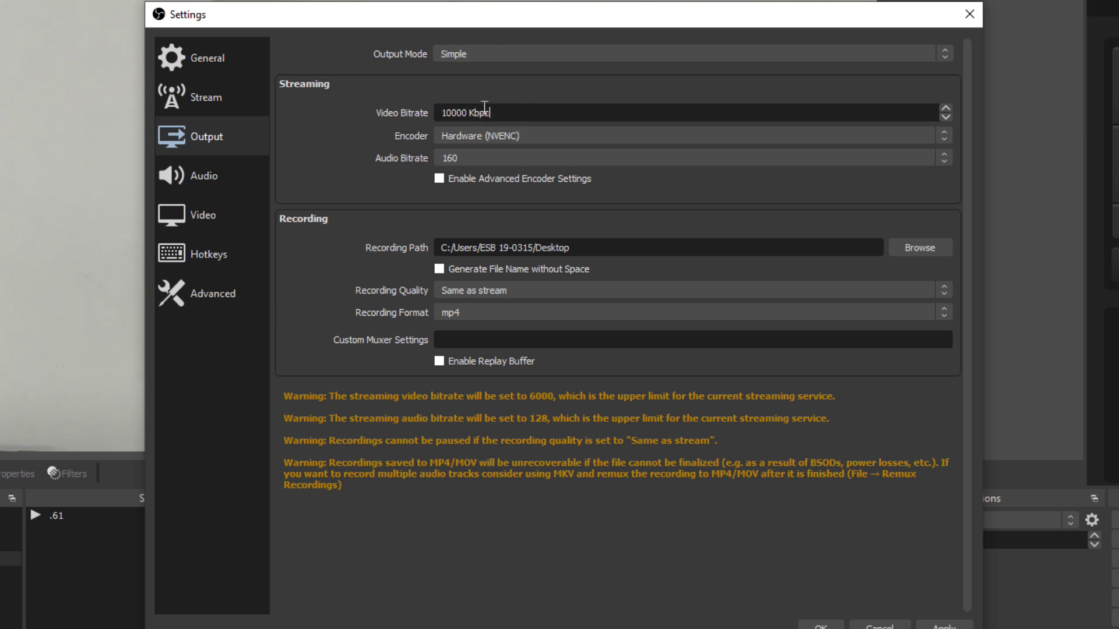
pyautogui.moveTo(488, 113); pyautogui.dragTo(395, 96)
pyautogui.moveTo(490, 112); pyautogui.dragTo(394, 113)
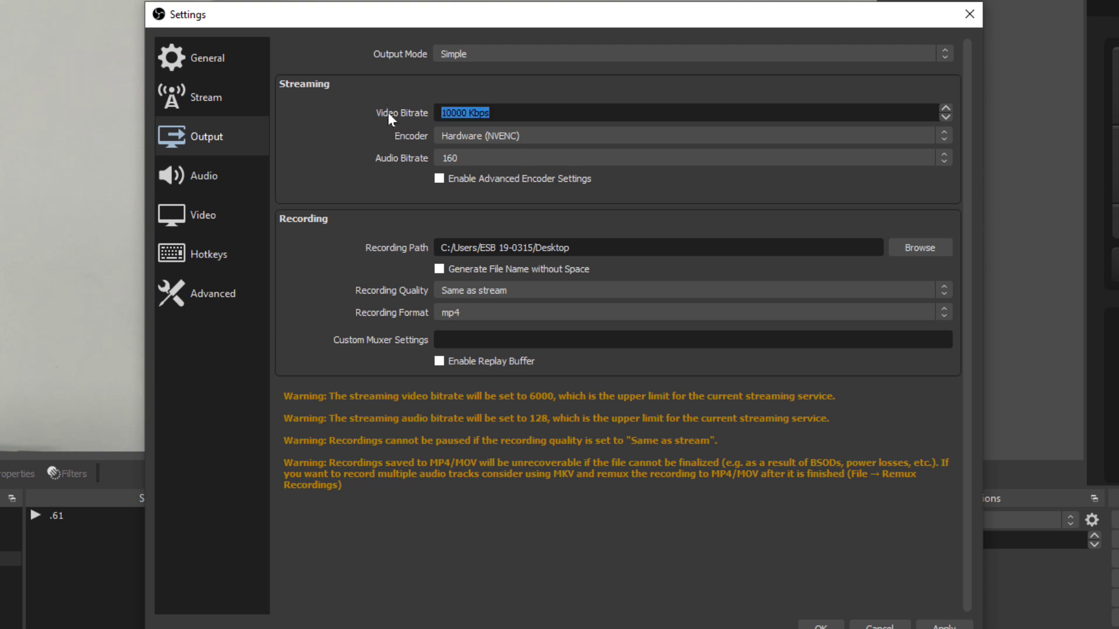
pyautogui.click(483, 111)
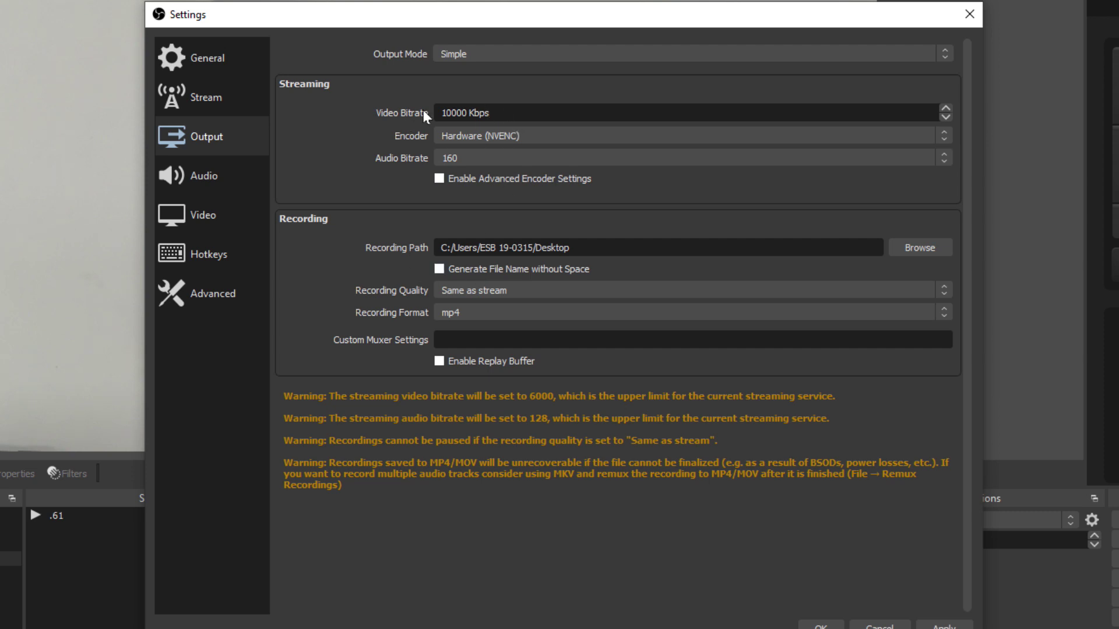
pyautogui.tripleClick(504, 112)
pyautogui.click(580, 118)
# - Review the Recording Quality and Format lists, keeping Same as stream and mp4
pyautogui.click(478, 291)
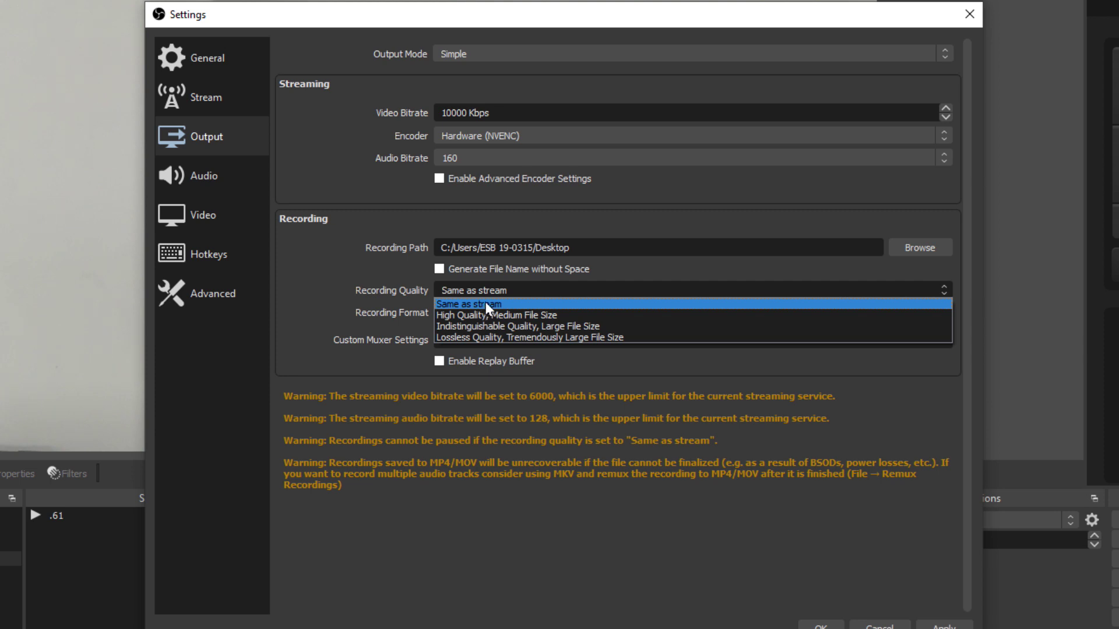
pyautogui.click(485, 301)
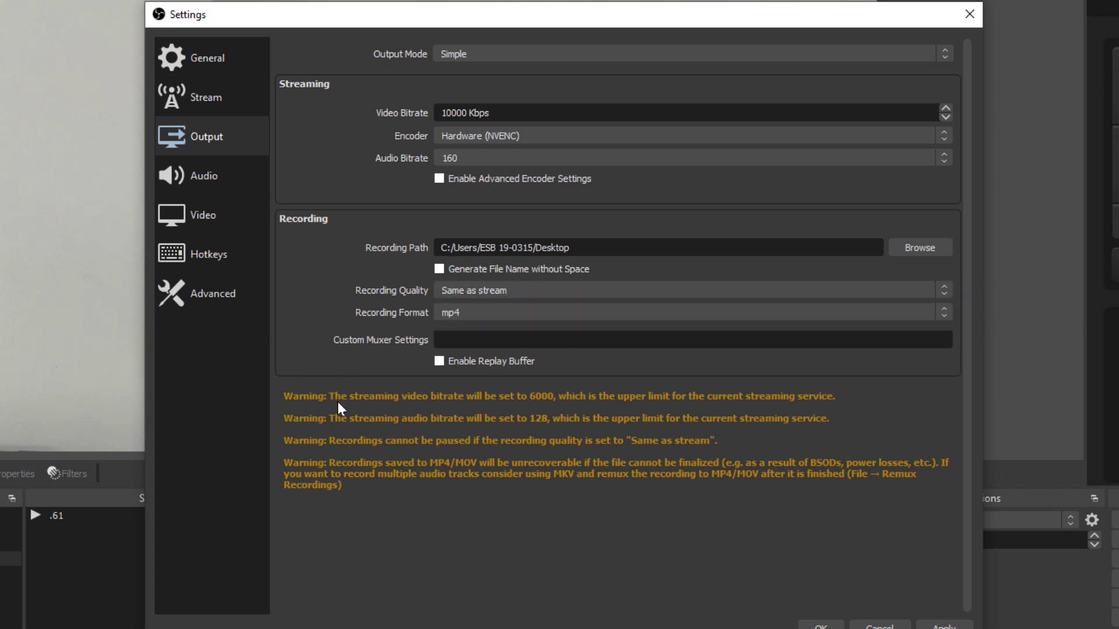
pyautogui.click(462, 313)
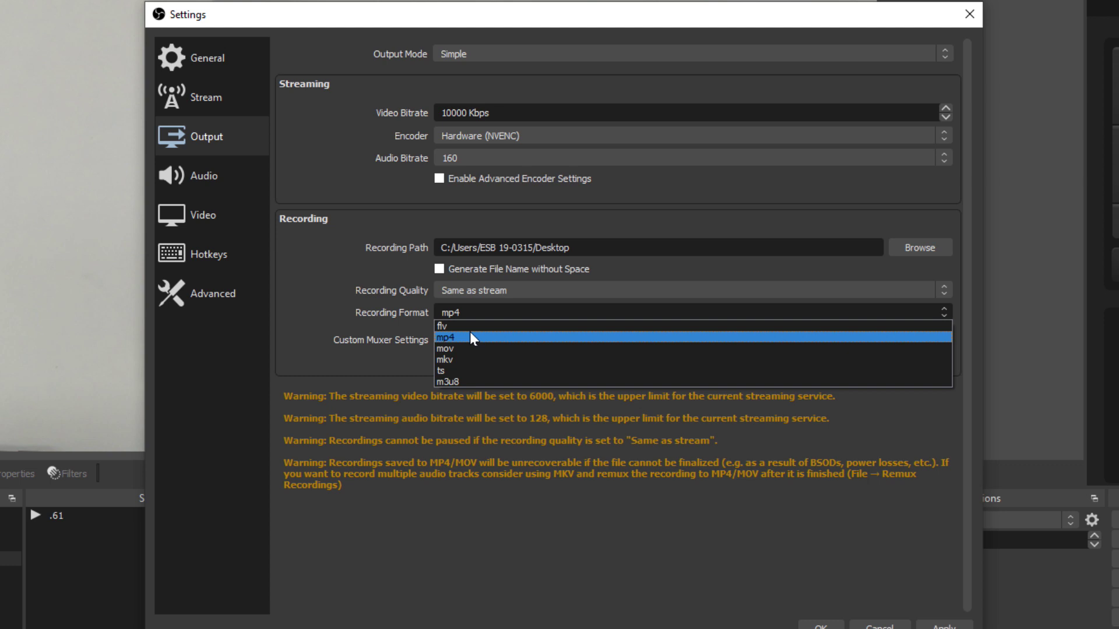
pyautogui.click(473, 338)
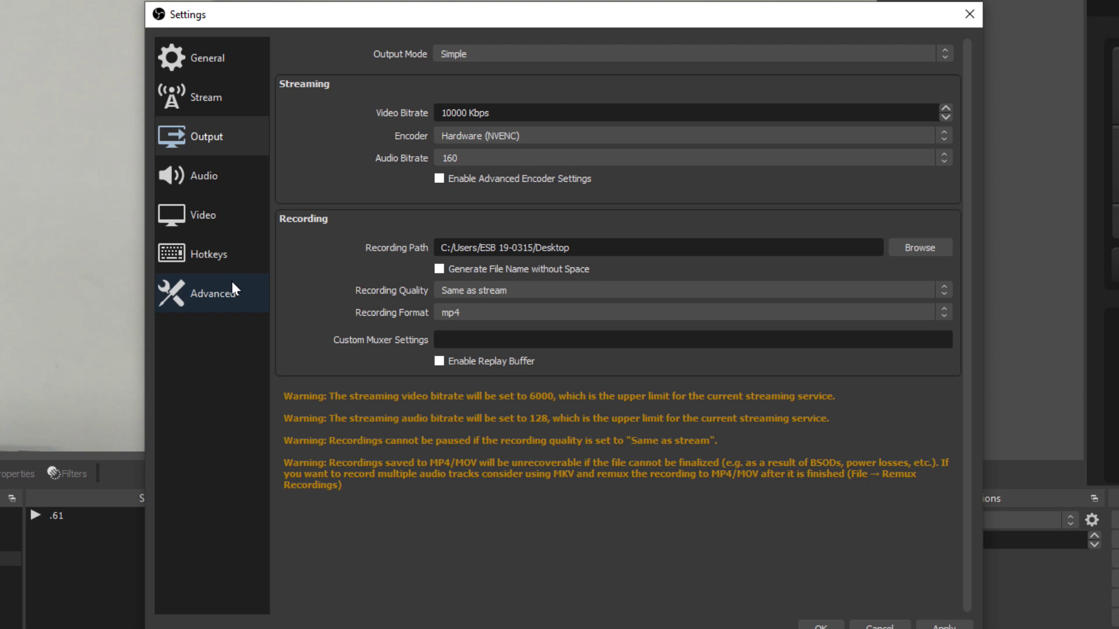
# - Set the streaming service to Custom… on the Stream page, then return to Output
pyautogui.click(214, 93)
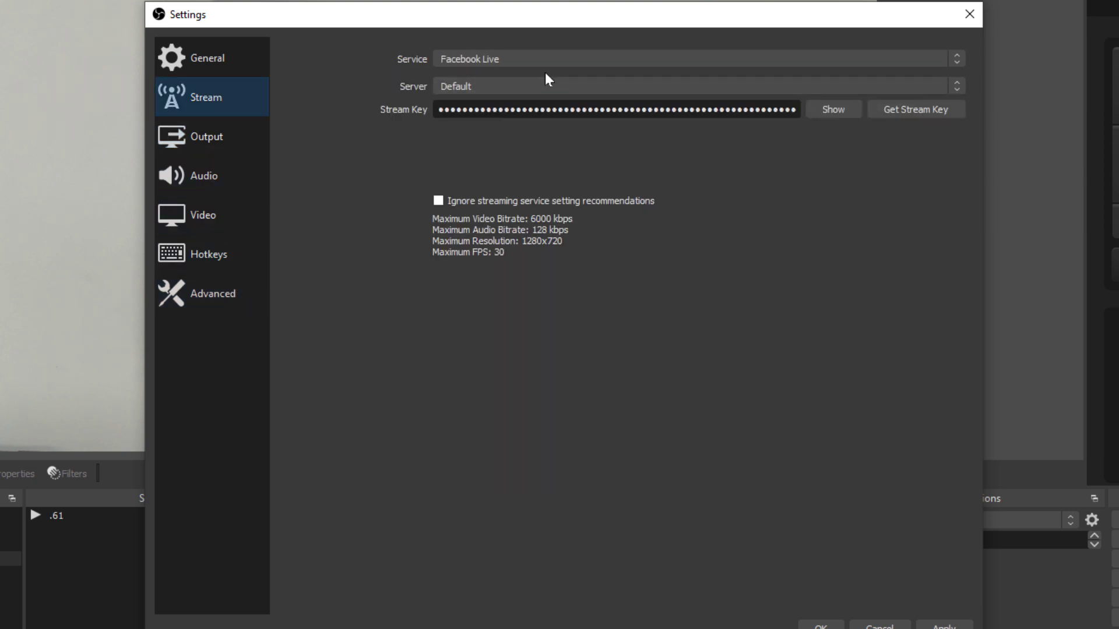
pyautogui.click(532, 58)
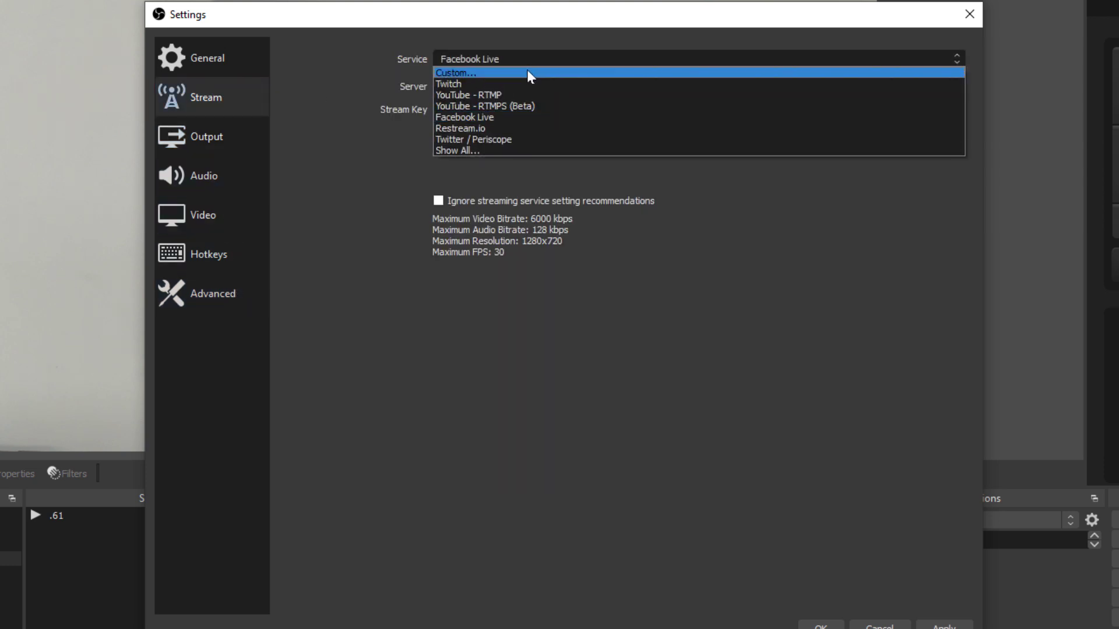
pyautogui.click(528, 72)
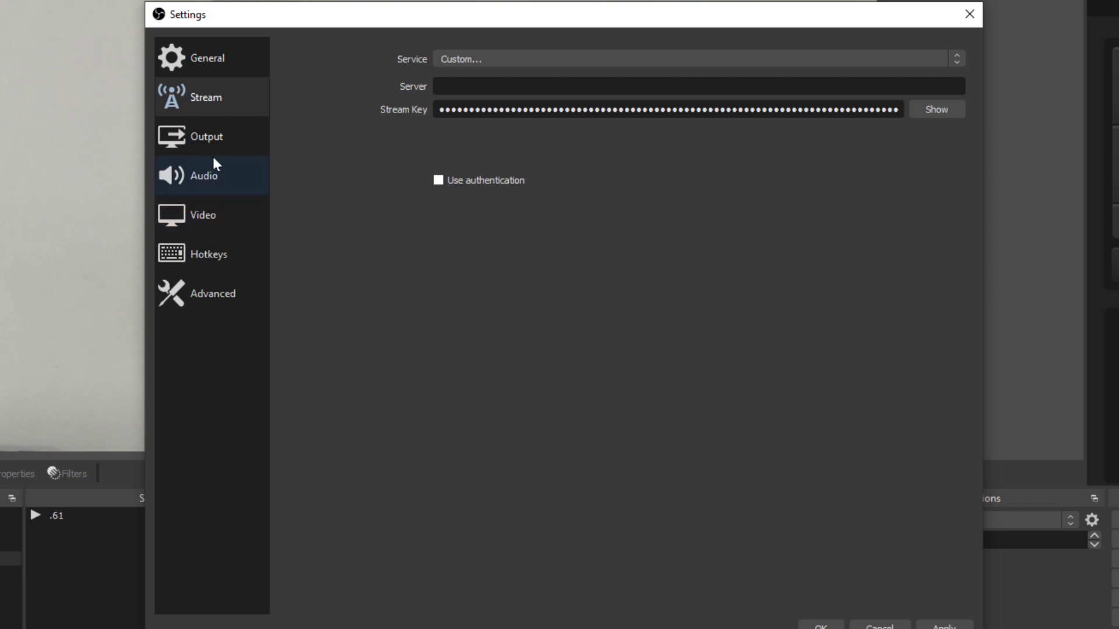
pyautogui.click(228, 140)
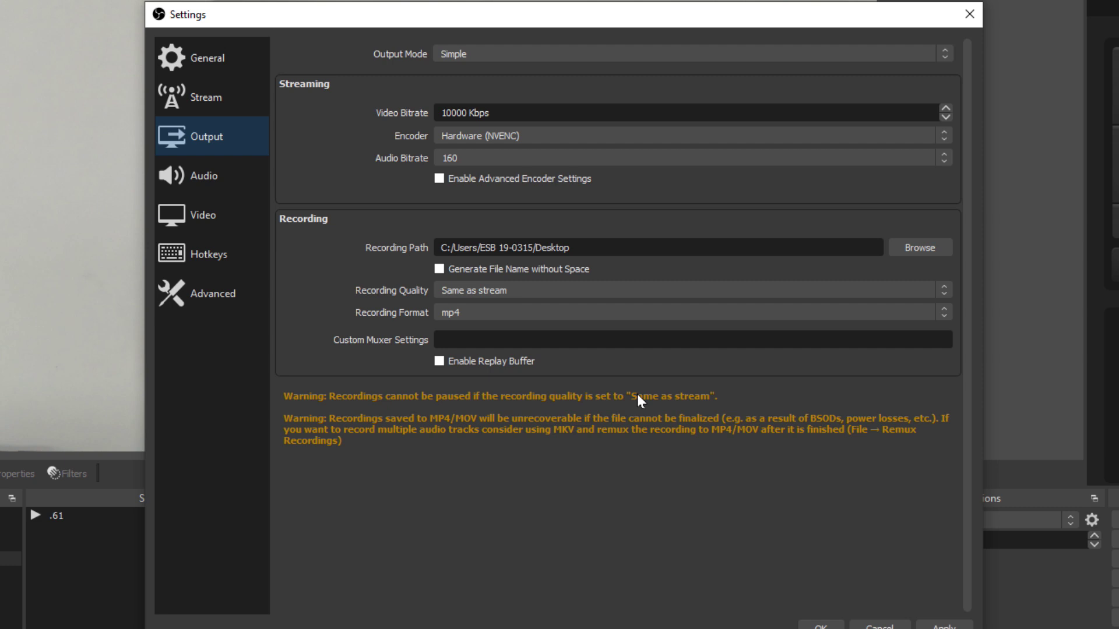
# - Choose Lossless Quality recording, accept the disk-space warning, and apply it
pyautogui.click(519, 289)
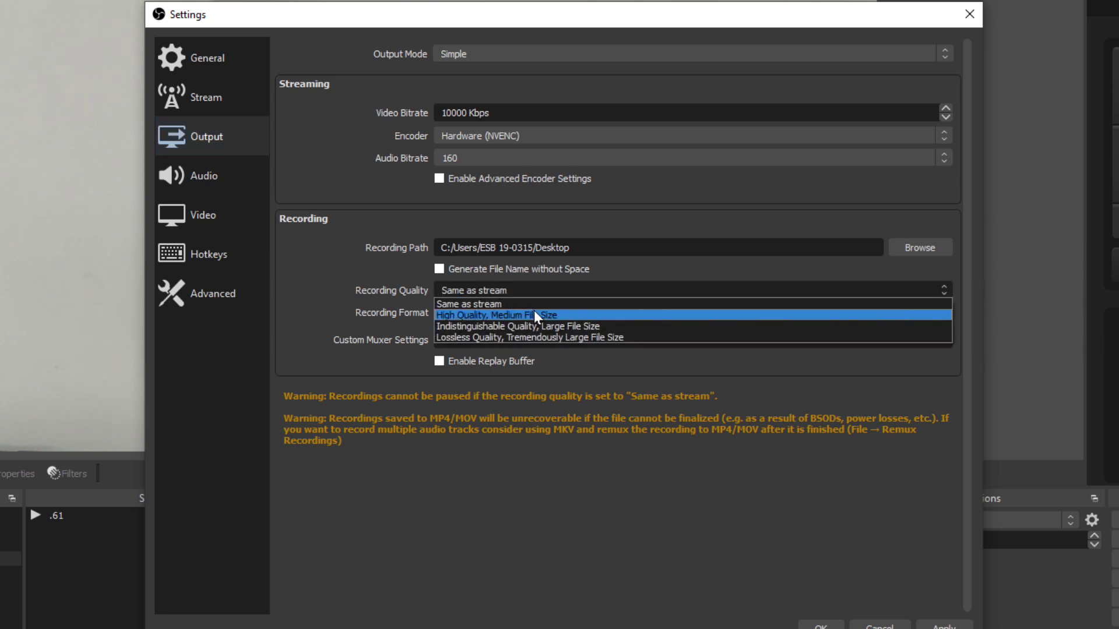
pyautogui.click(534, 338)
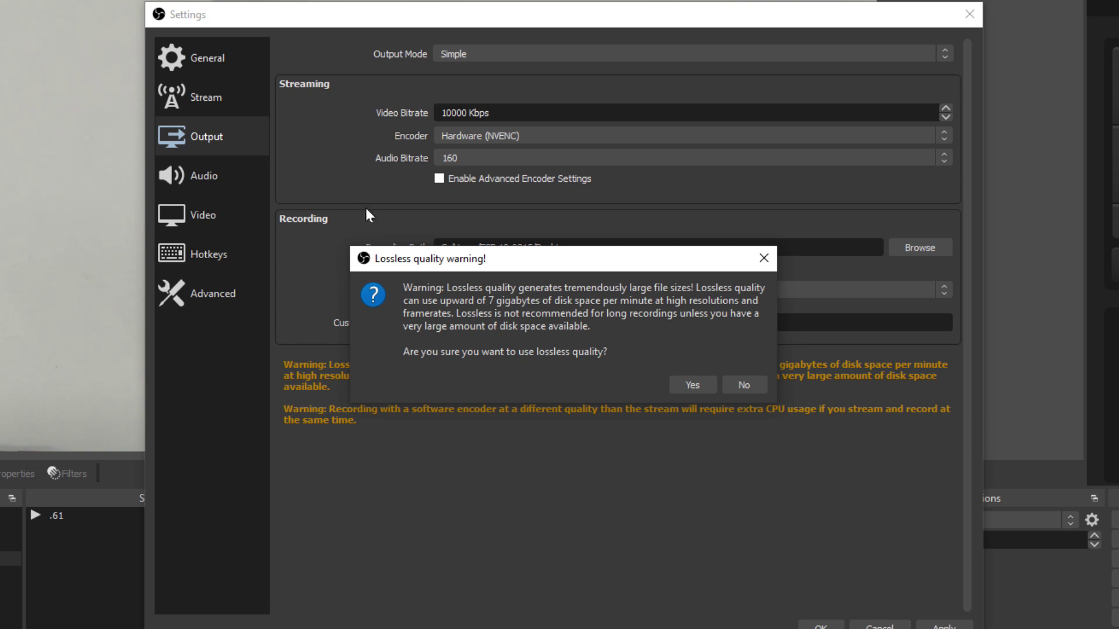
pyautogui.click(691, 379)
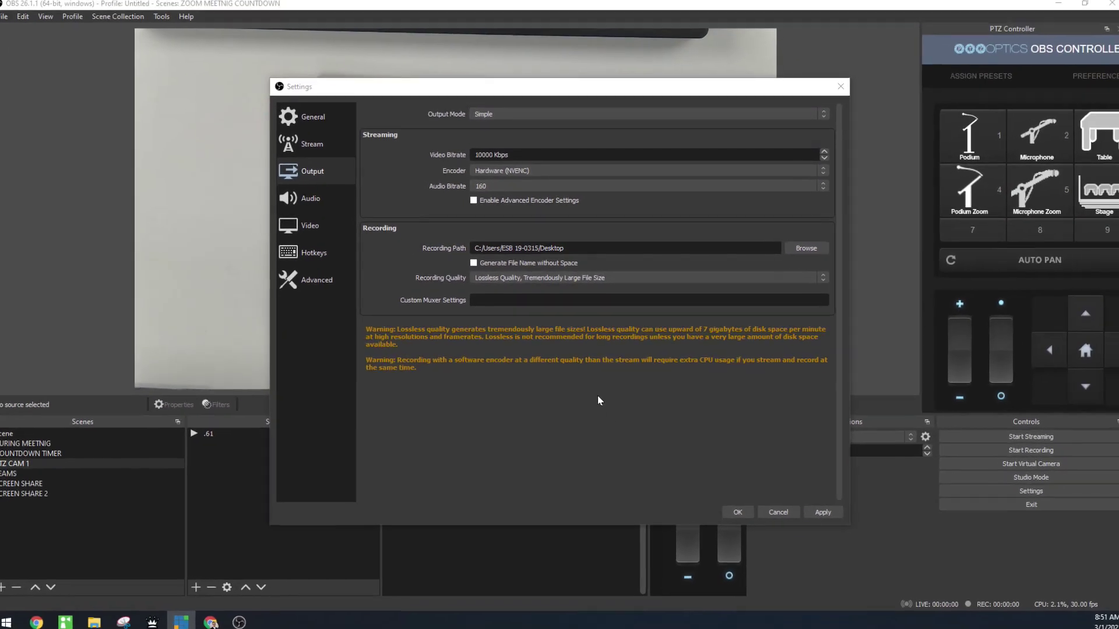
pyautogui.click(819, 512)
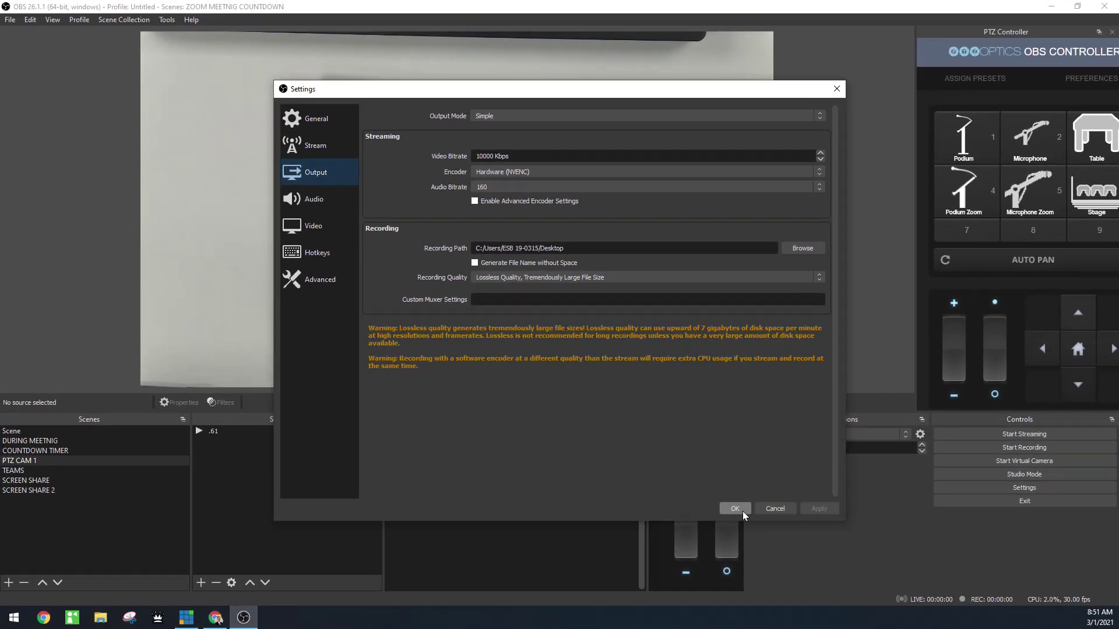
# - Save the settings, then make a short test recording and stop it
pyautogui.click(737, 512)
pyautogui.click(984, 446)
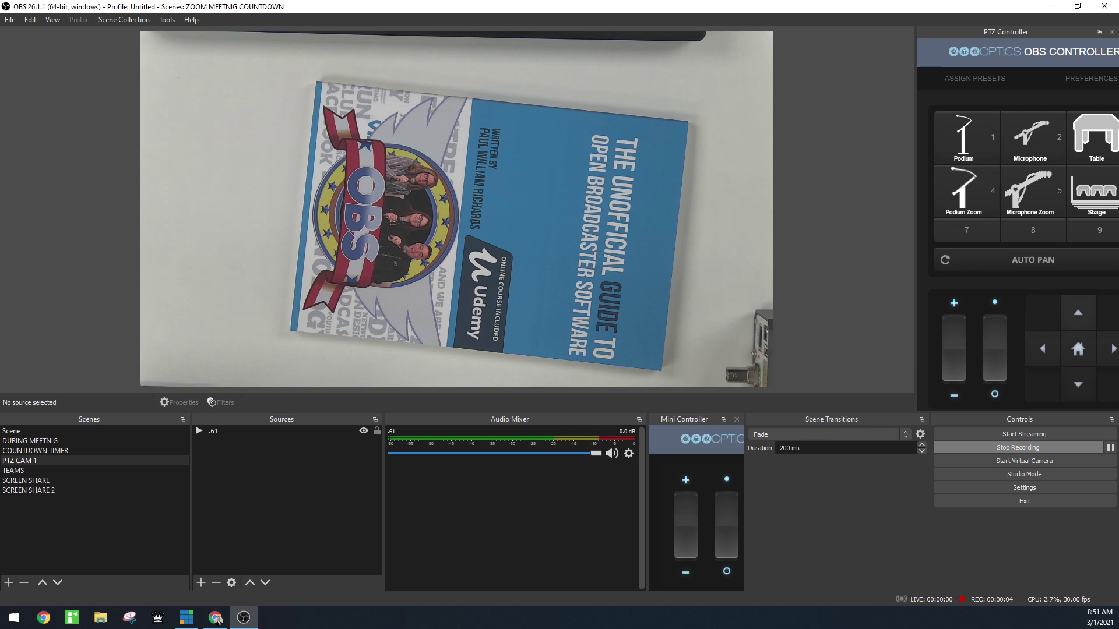
pyautogui.hotkey('alt', 'Tab')
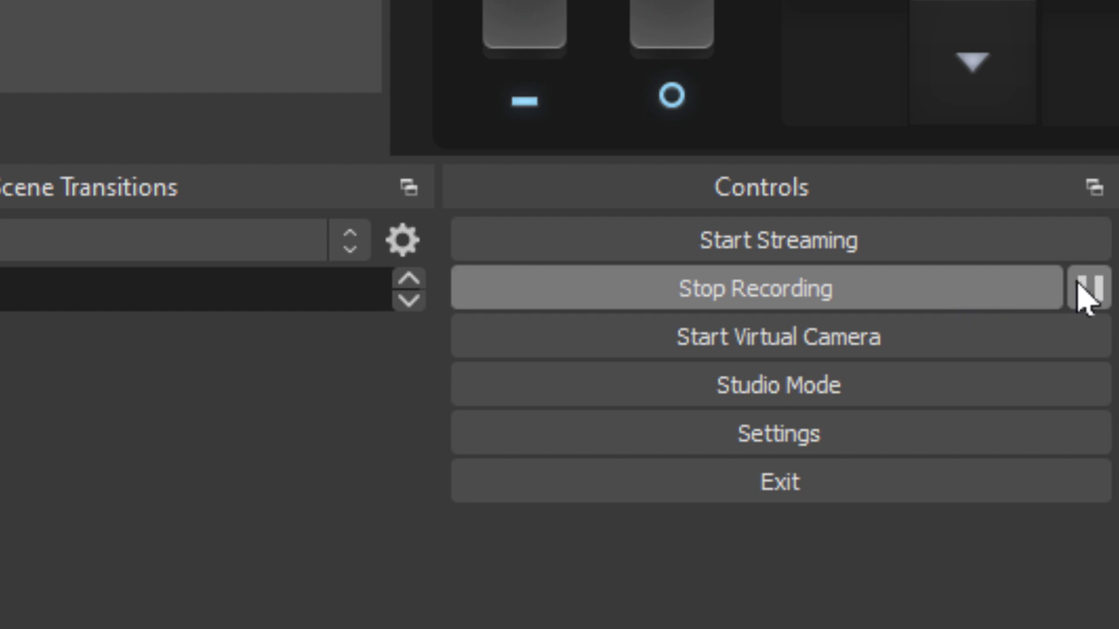
pyautogui.click(741, 292)
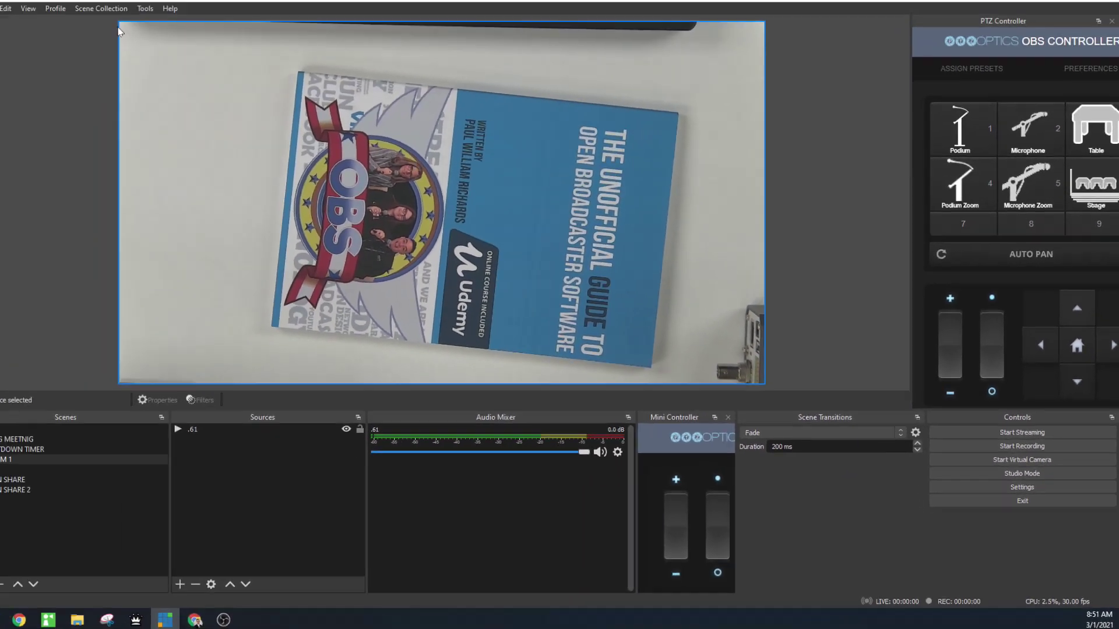
# - Reopen Settings, go via Video to Output, and set Recording Quality back to Same as stream
pyautogui.click(11, 21)
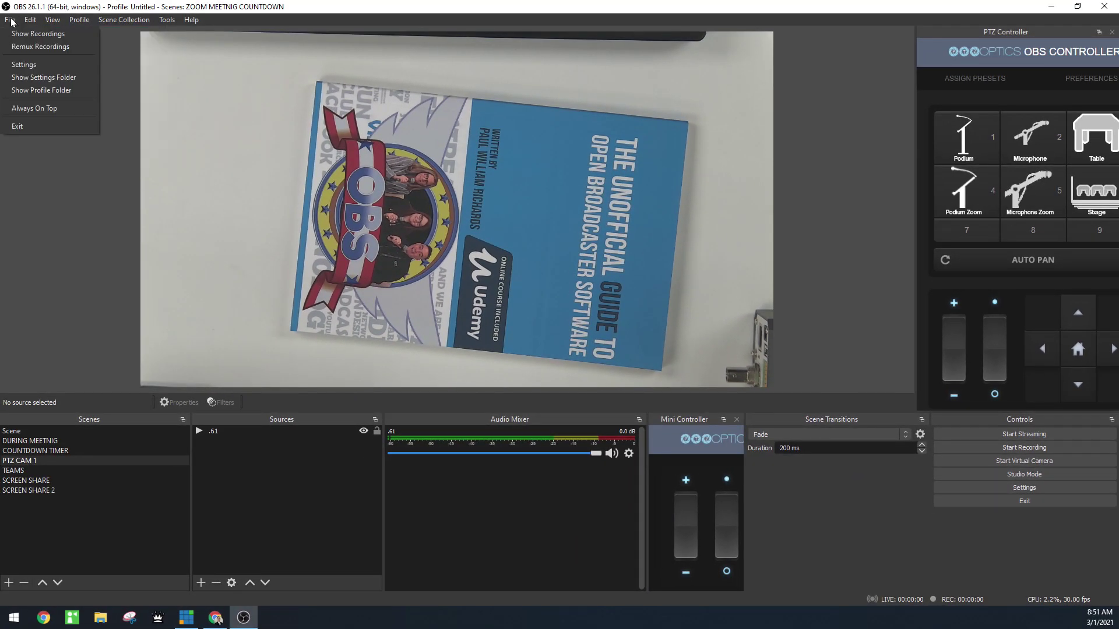
pyautogui.click(23, 65)
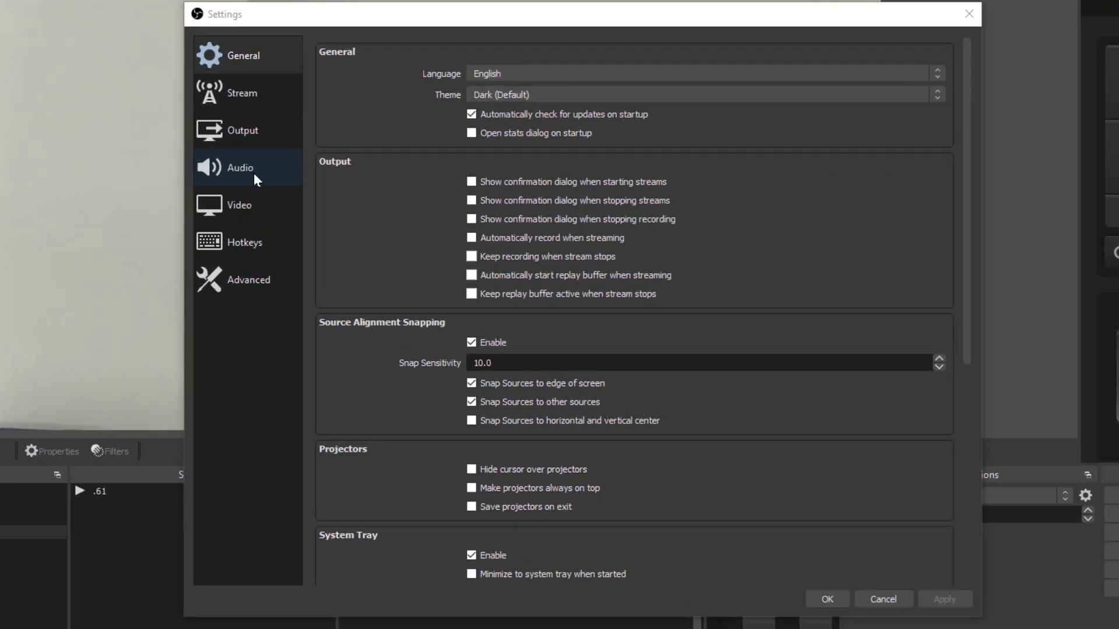
pyautogui.click(317, 219)
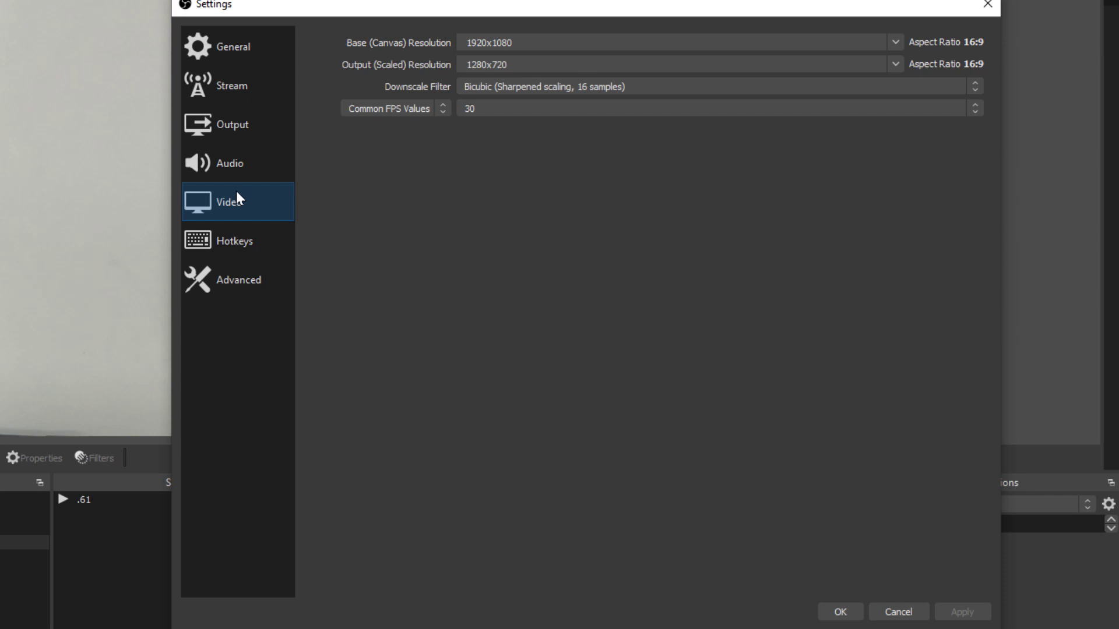
pyautogui.click(236, 127)
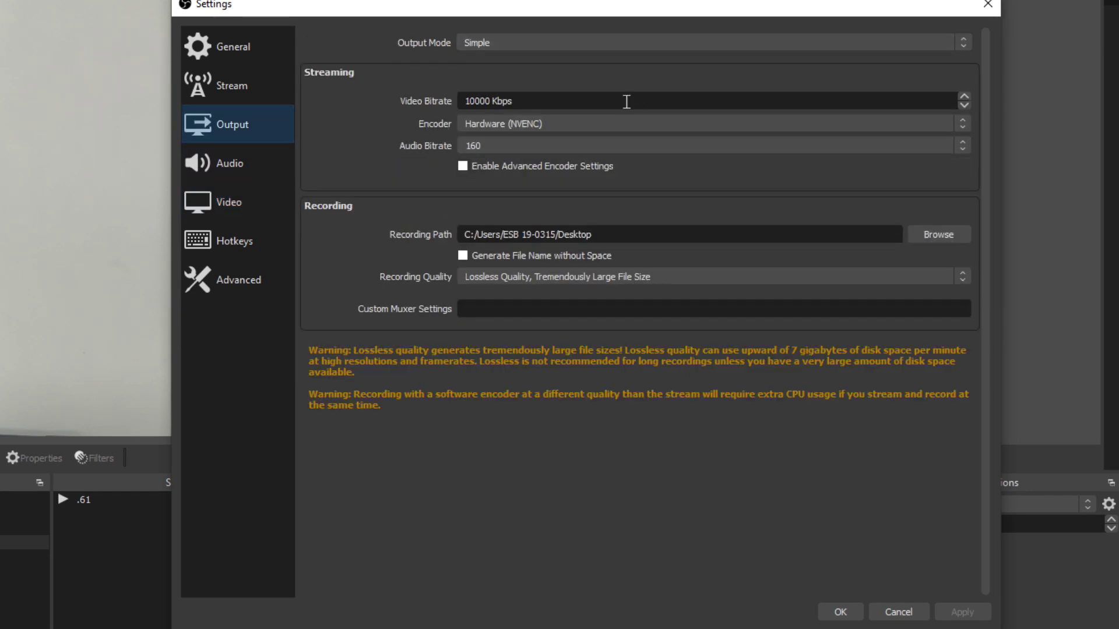
pyautogui.click(606, 276)
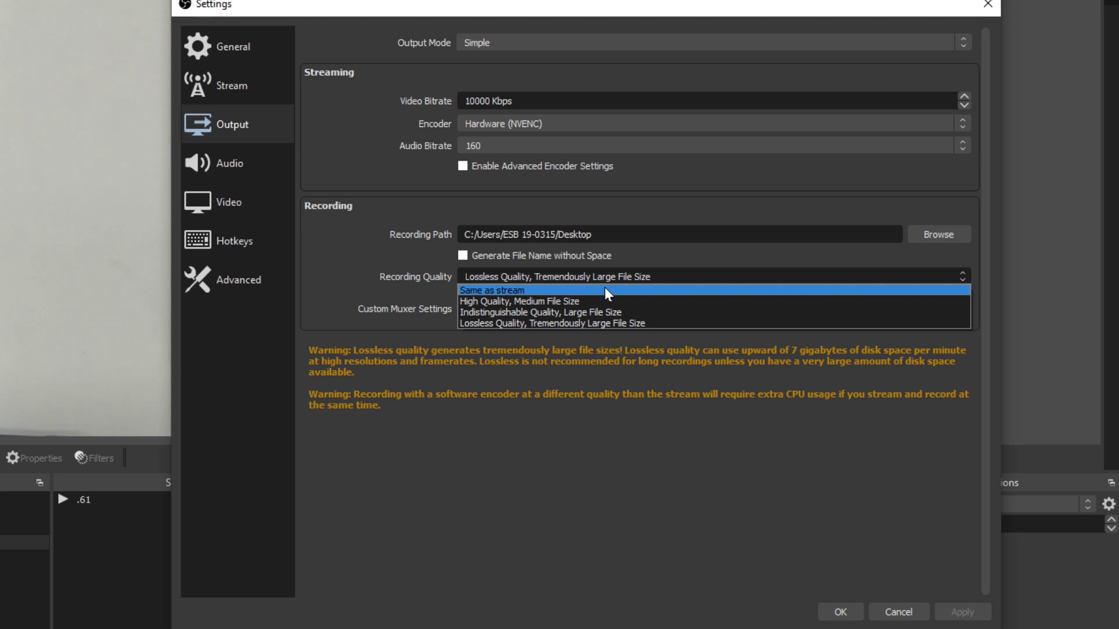
pyautogui.click(604, 290)
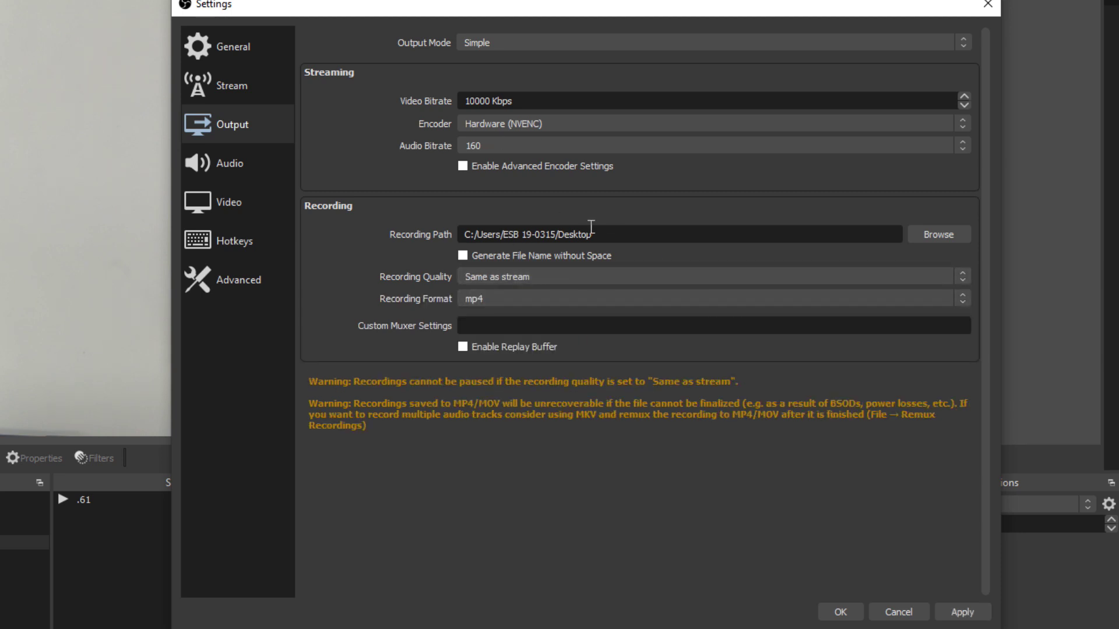
# - Keep the mp4 recording format and switch Output Mode to Advanced
pyautogui.click(583, 300)
pyautogui.click(583, 300)
pyautogui.click(466, 43)
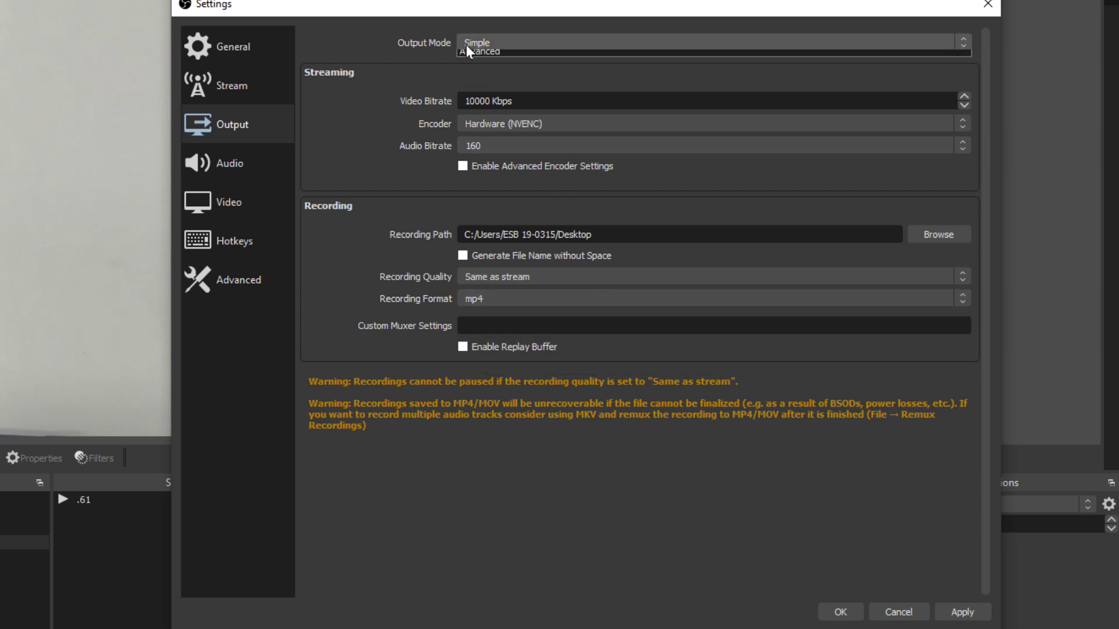
pyautogui.click(477, 62)
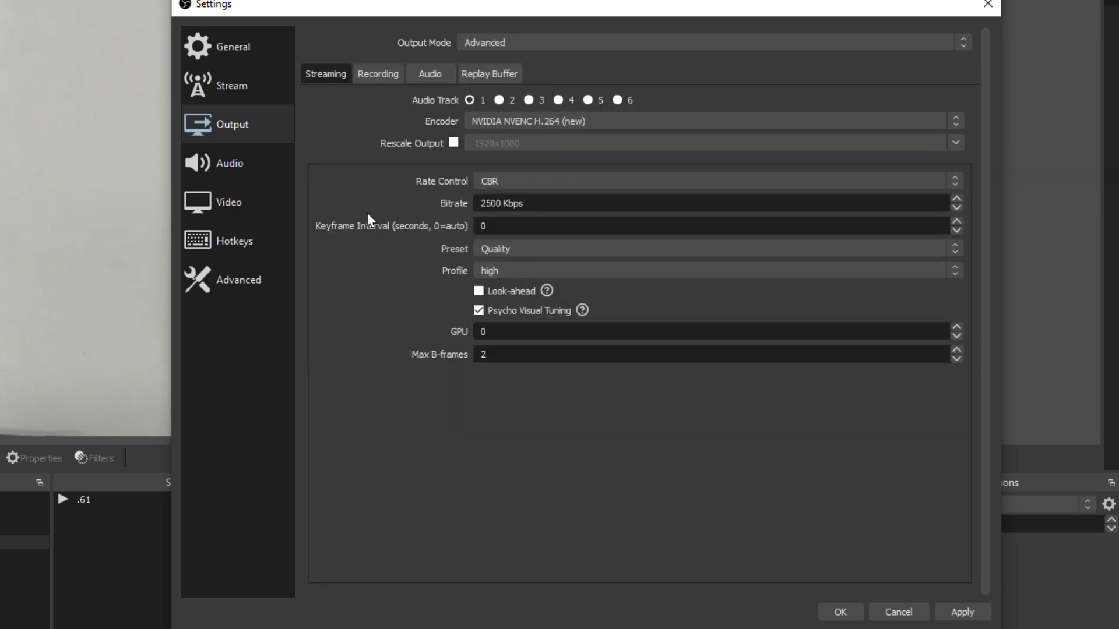
# - Open the advanced Recording tab and select the current Desktop recording path
pyautogui.click(373, 71)
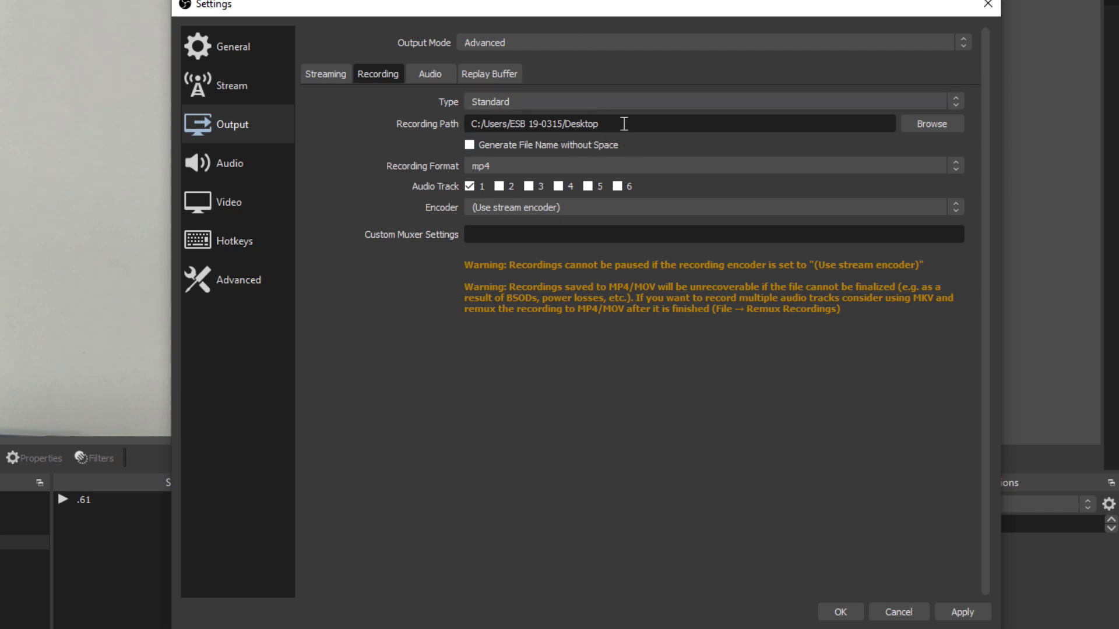
pyautogui.moveTo(621, 120); pyautogui.dragTo(384, 127)
pyautogui.moveTo(599, 124); pyautogui.dragTo(408, 123)
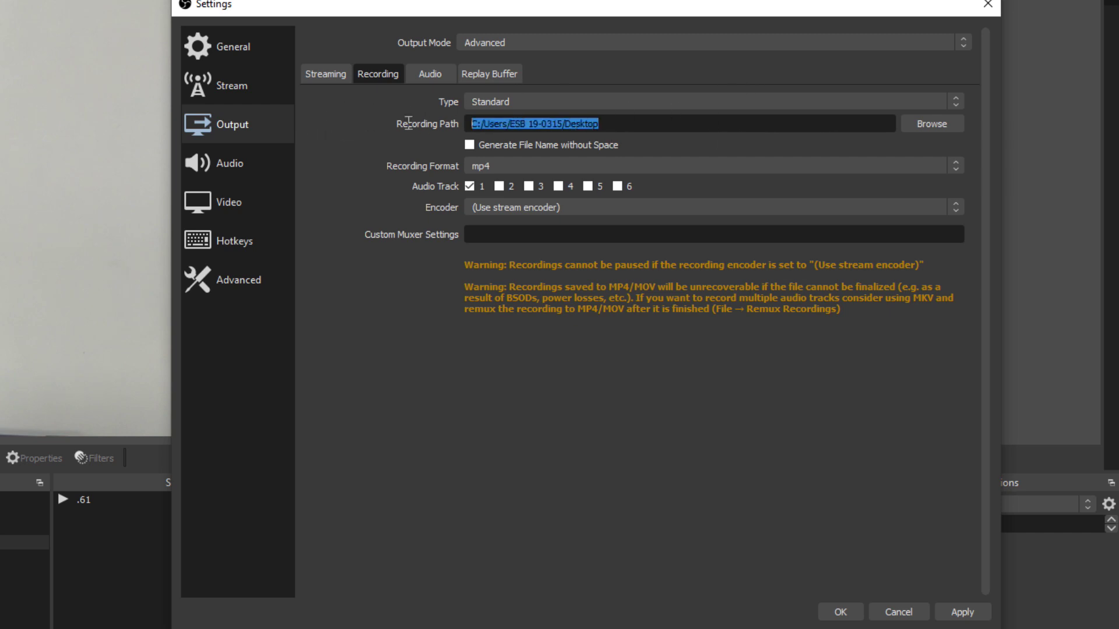
# - Create an 'OBS RECORDINGS' folder on the Desktop and set it as the recording path
pyautogui.click(916, 121)
pyautogui.click(317, 91)
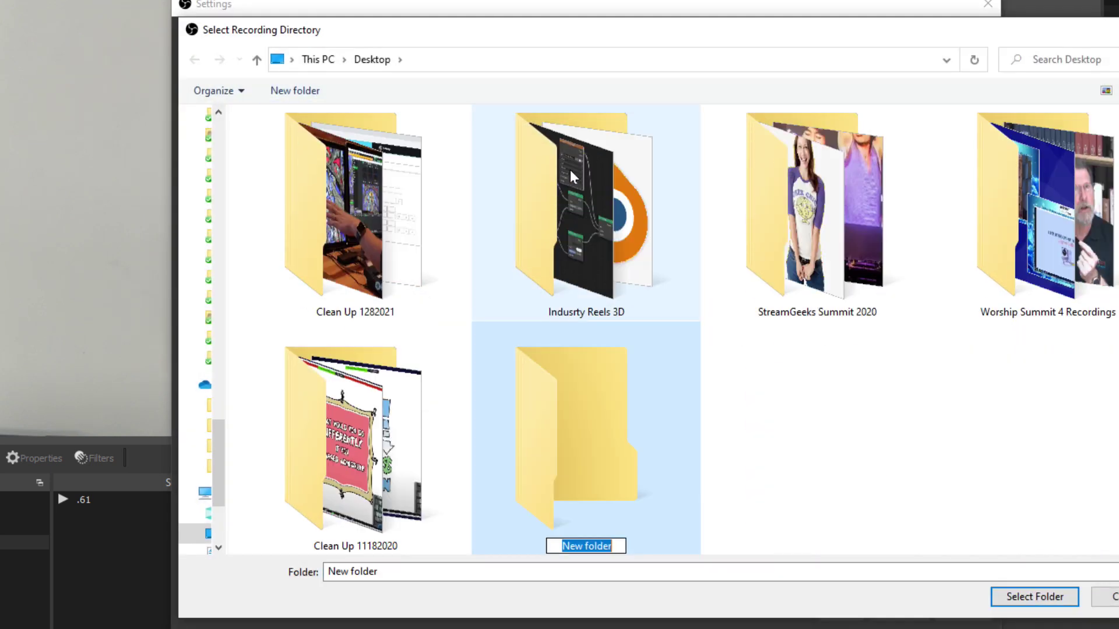
pyautogui.write('OBS ')
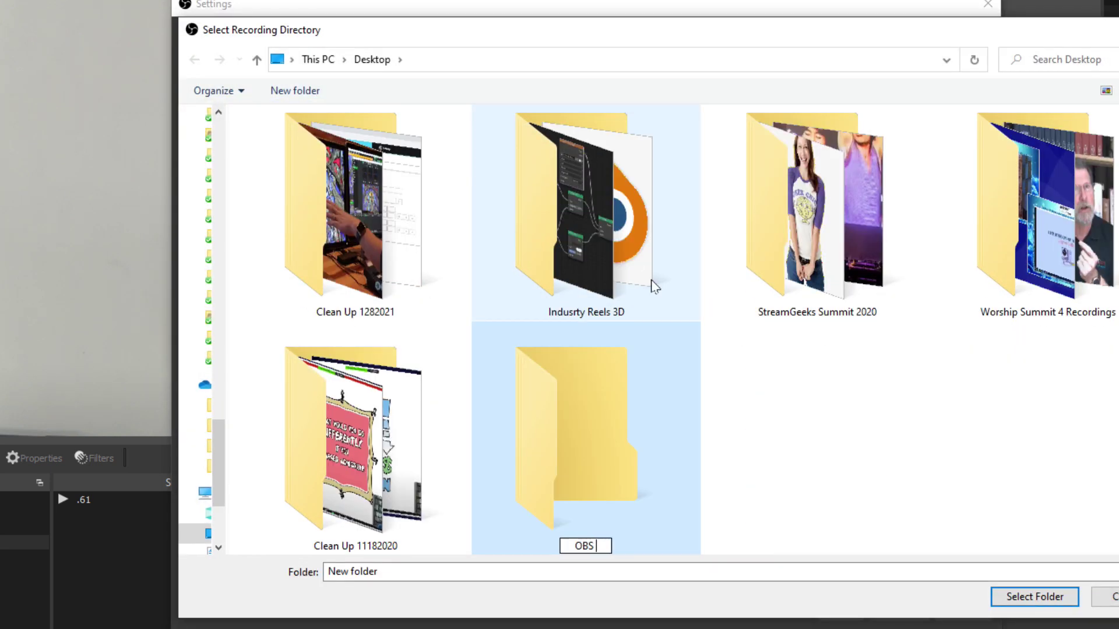
pyautogui.write('RECORDINGS')
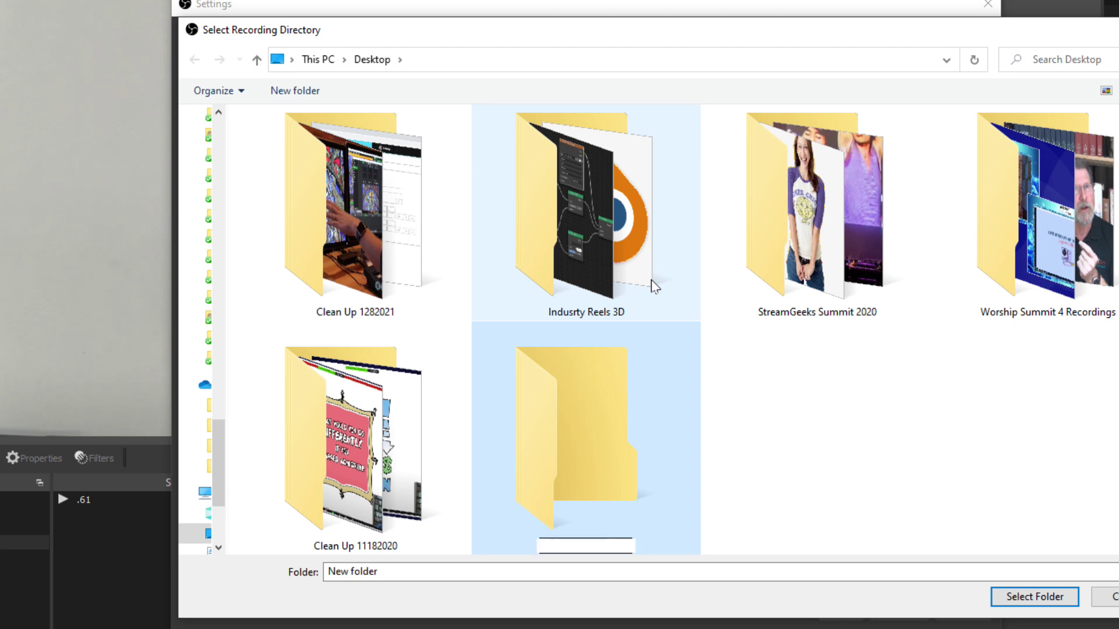
pyautogui.press('Return')
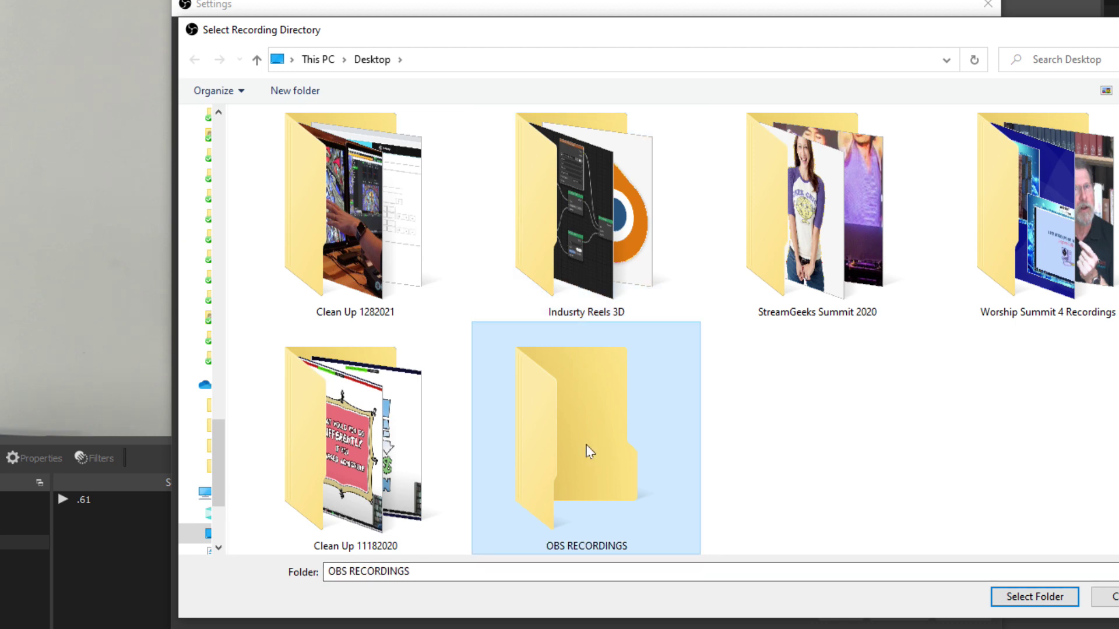
pyautogui.click(1034, 596)
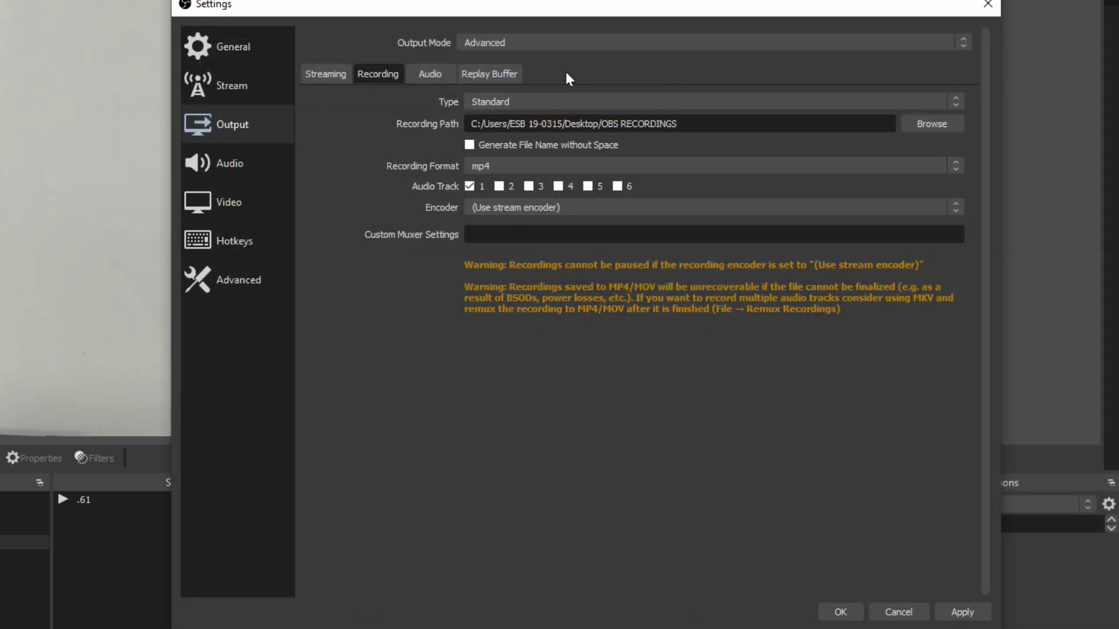
pyautogui.moveTo(658, 130); pyautogui.dragTo(262, 53)
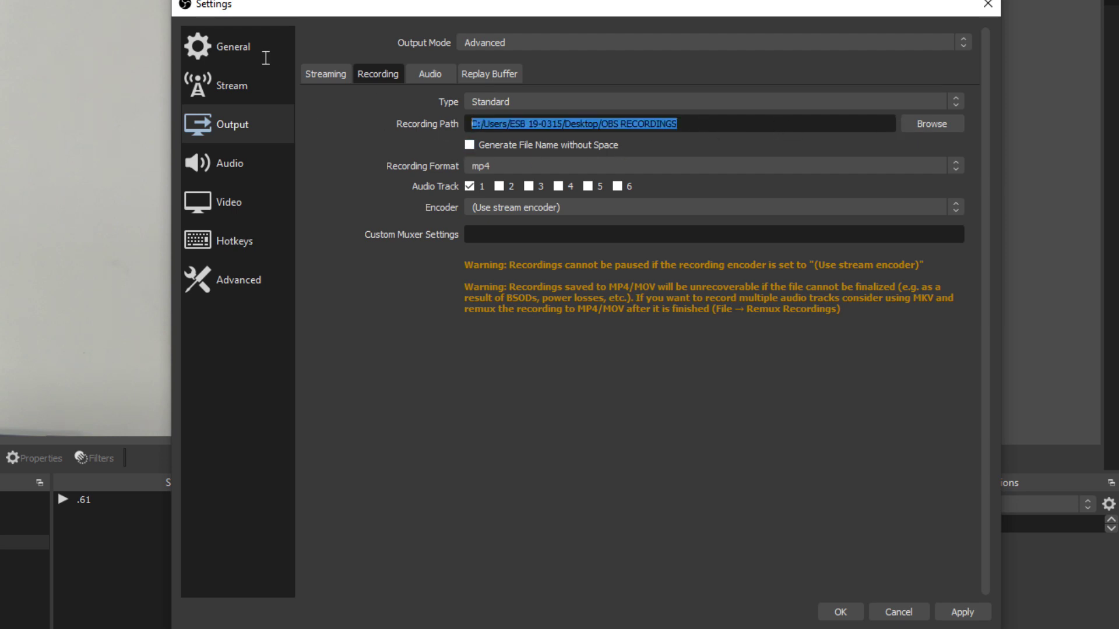
# - Set the recording Type to Custom Output (FFmpeg) and select the 2500 Kbps video bitrate
pyautogui.click(693, 102)
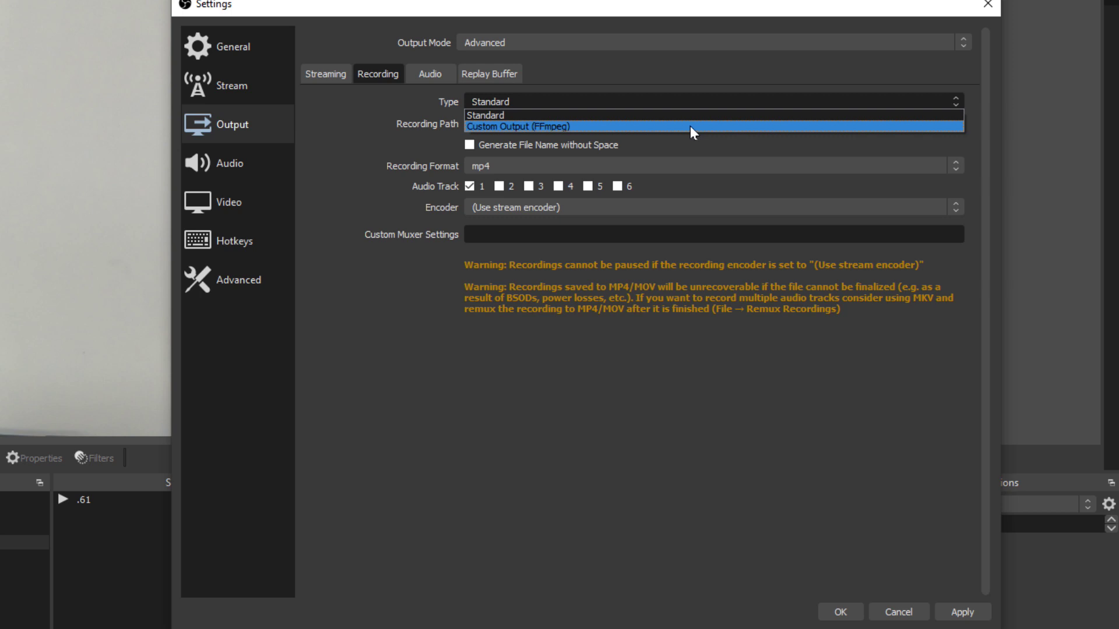
pyautogui.click(690, 126)
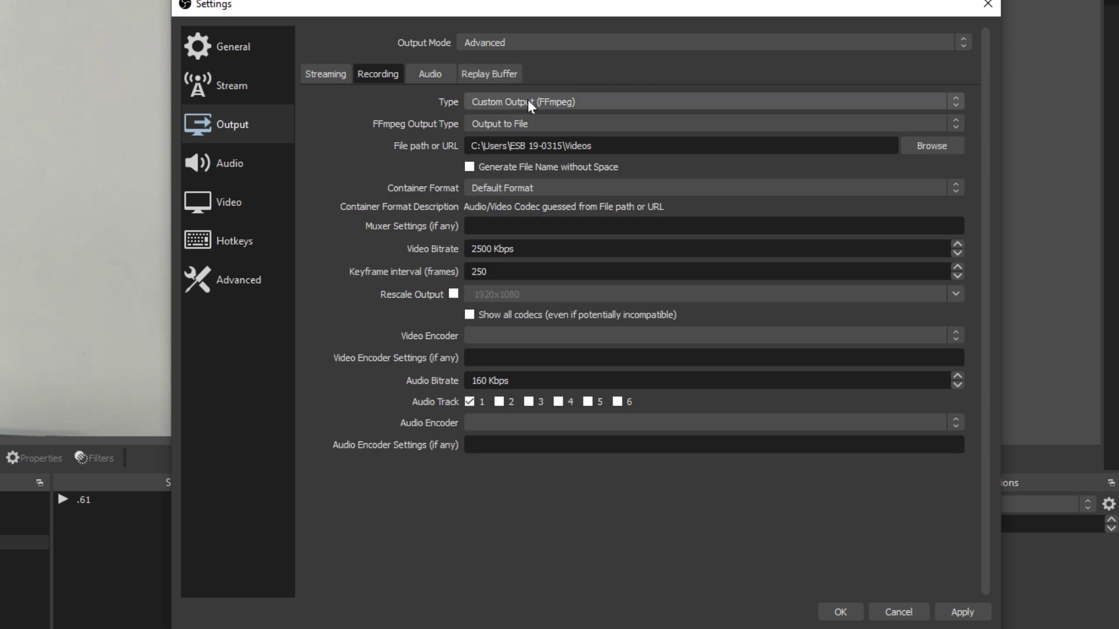
pyautogui.doubleClick(505, 250)
pyautogui.moveTo(506, 252); pyautogui.dragTo(348, 246)
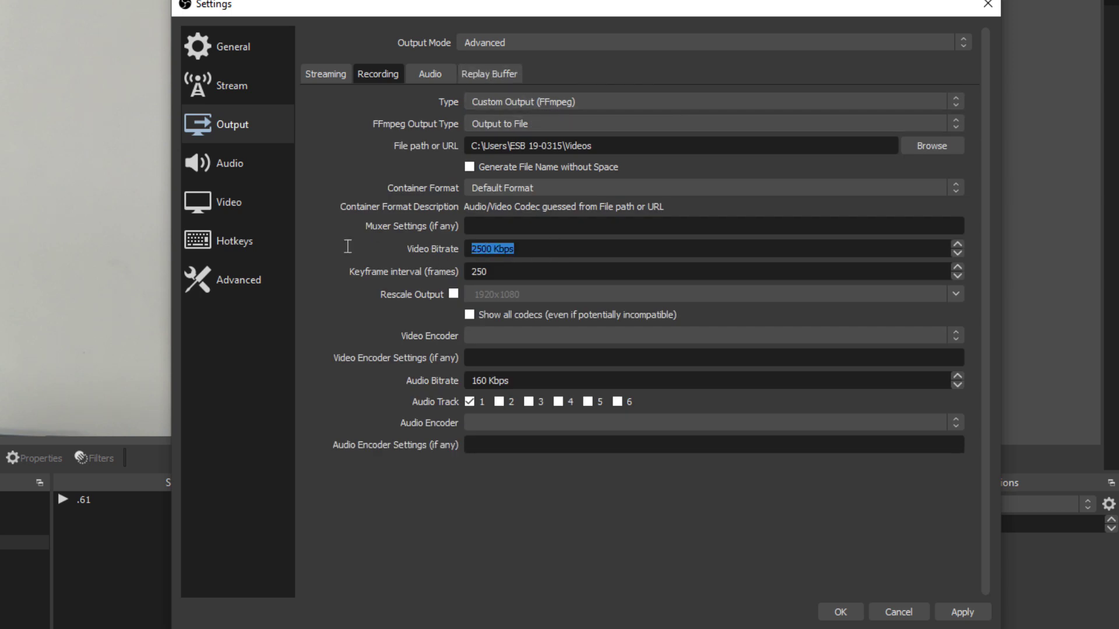
pyautogui.click(577, 249)
pyautogui.moveTo(577, 249); pyautogui.dragTo(271, 230)
pyautogui.click(585, 273)
pyautogui.moveTo(585, 250); pyautogui.dragTo(406, 257)
pyautogui.click(614, 249)
pyautogui.moveTo(519, 249); pyautogui.dragTo(455, 236)
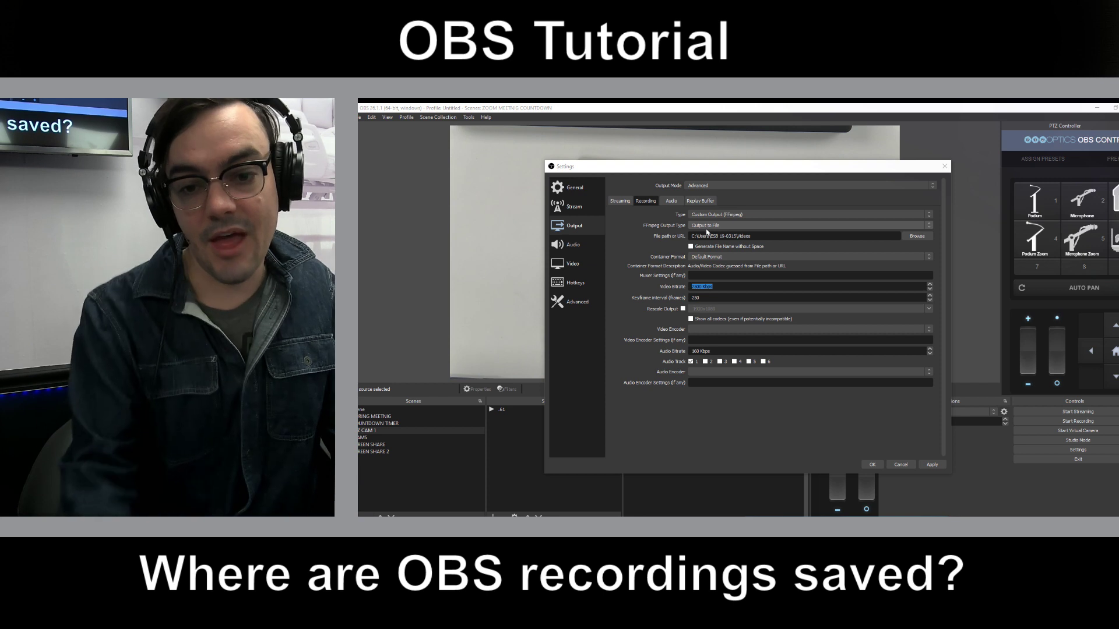
# - Change the recording video bitrate to 12000 Kbps and apply the settings
pyautogui.click(689, 287)
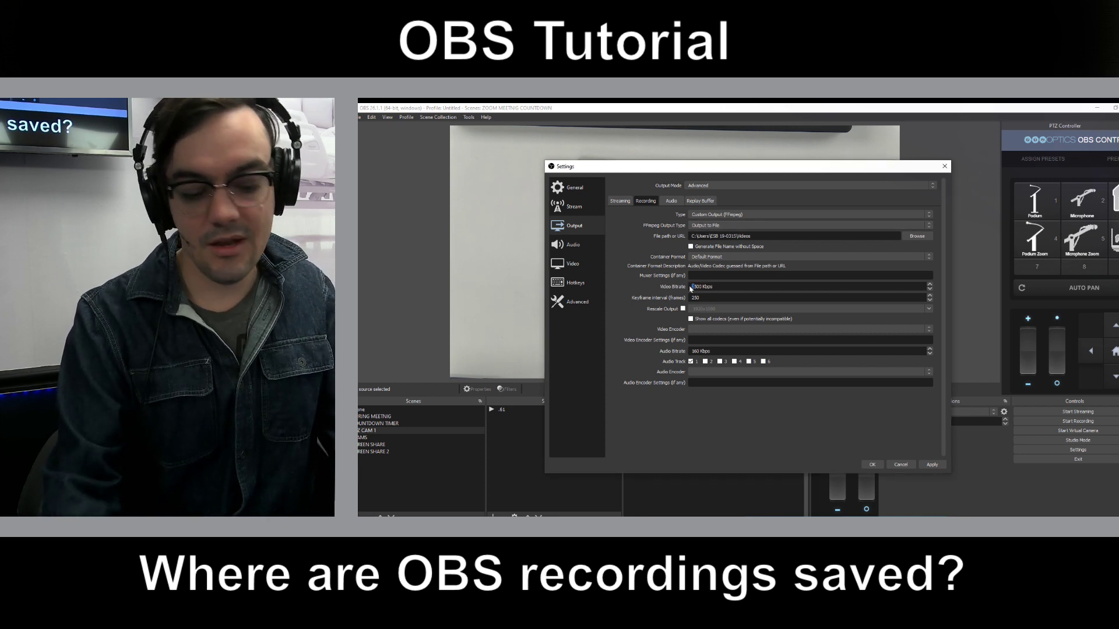
pyautogui.press('Delete')
pyautogui.write('120')
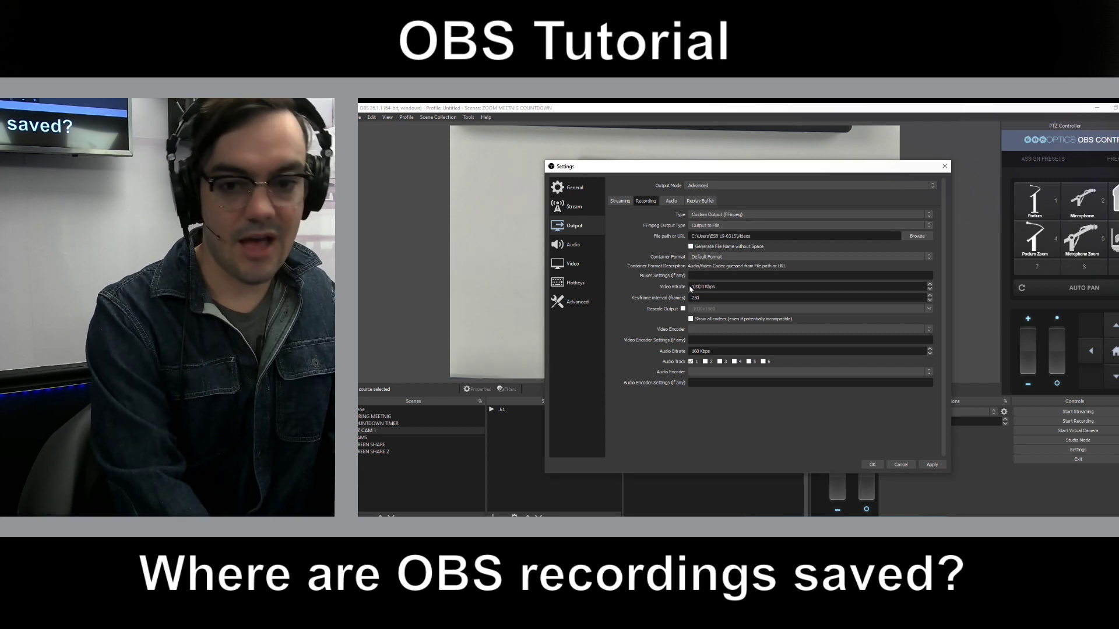
pyautogui.doubleClick(730, 287)
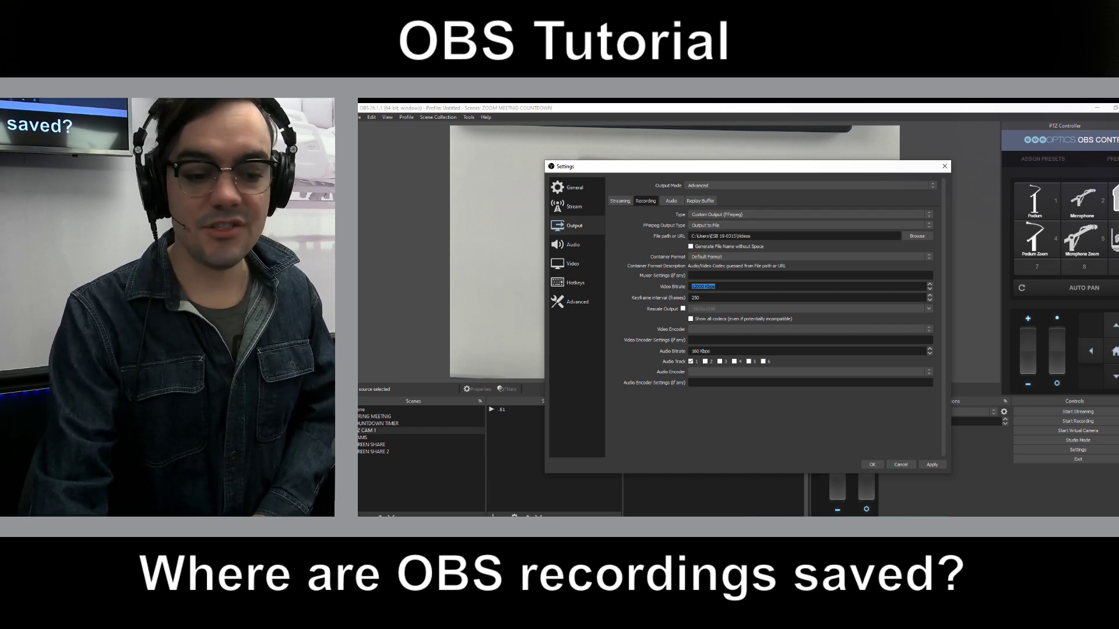
pyautogui.click(931, 465)
# - Close Settings with OK, then make a few-second test recording and stop it
pyautogui.click(879, 464)
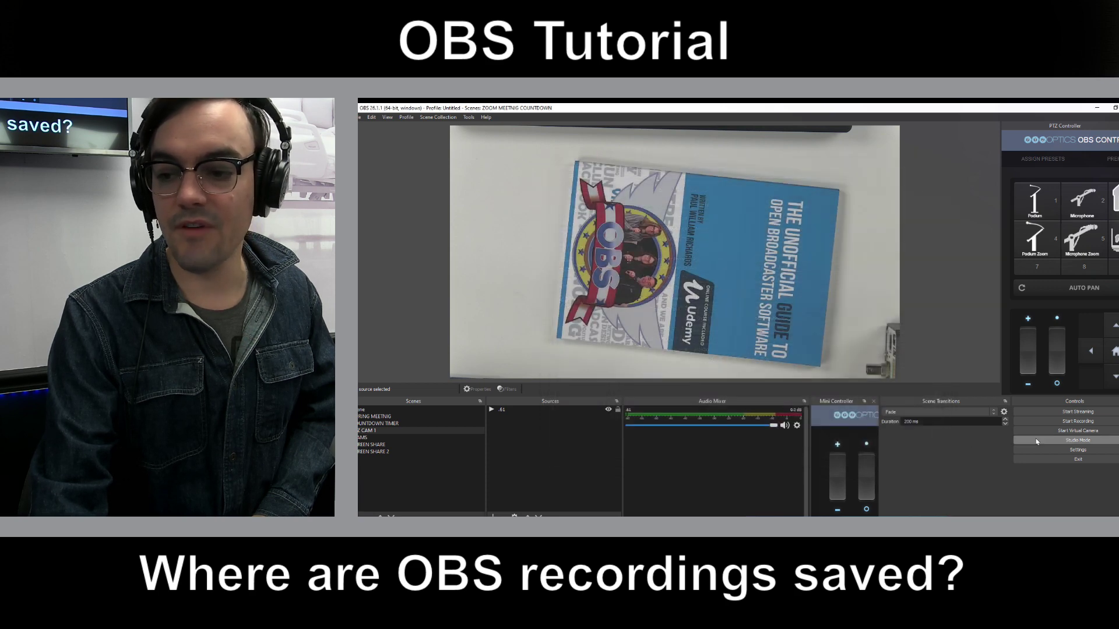
pyautogui.click(1064, 422)
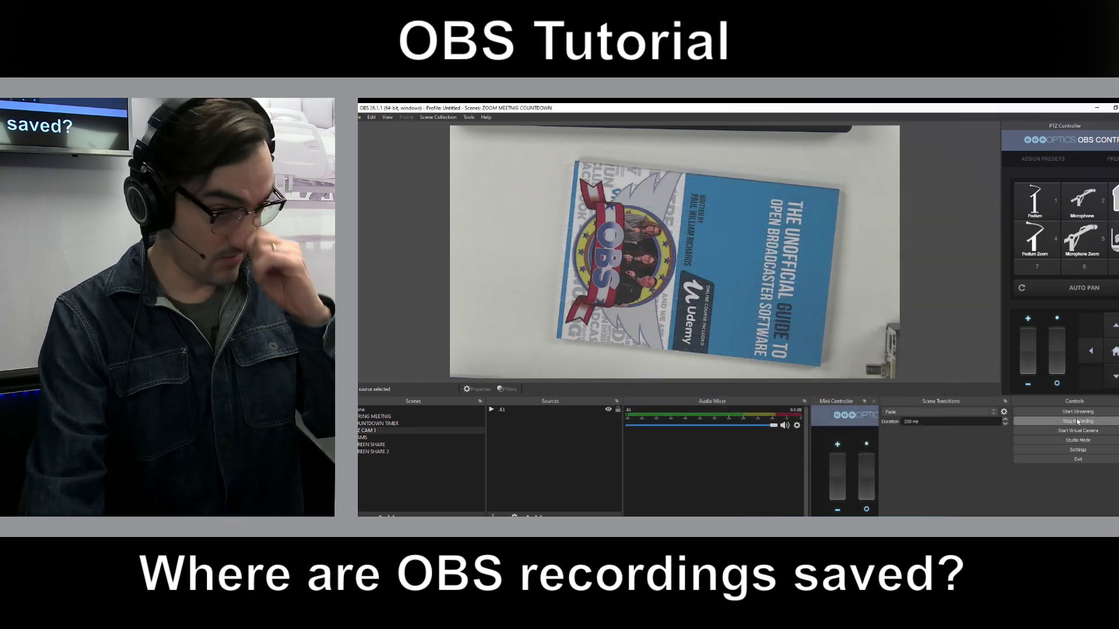
pyautogui.click(1076, 422)
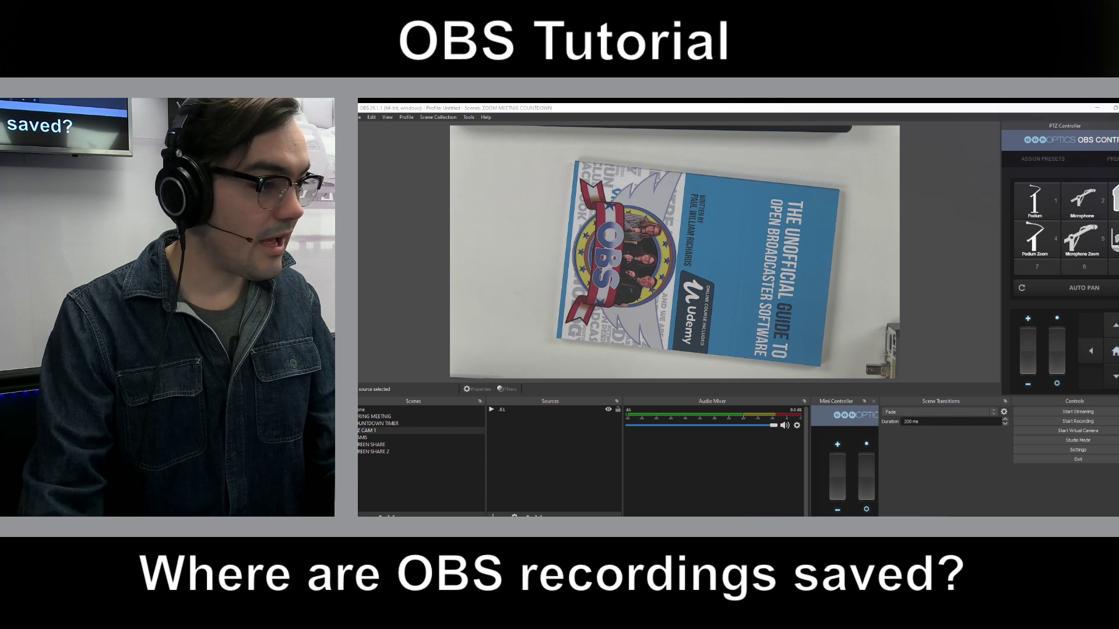
pyautogui.click(568, 245)
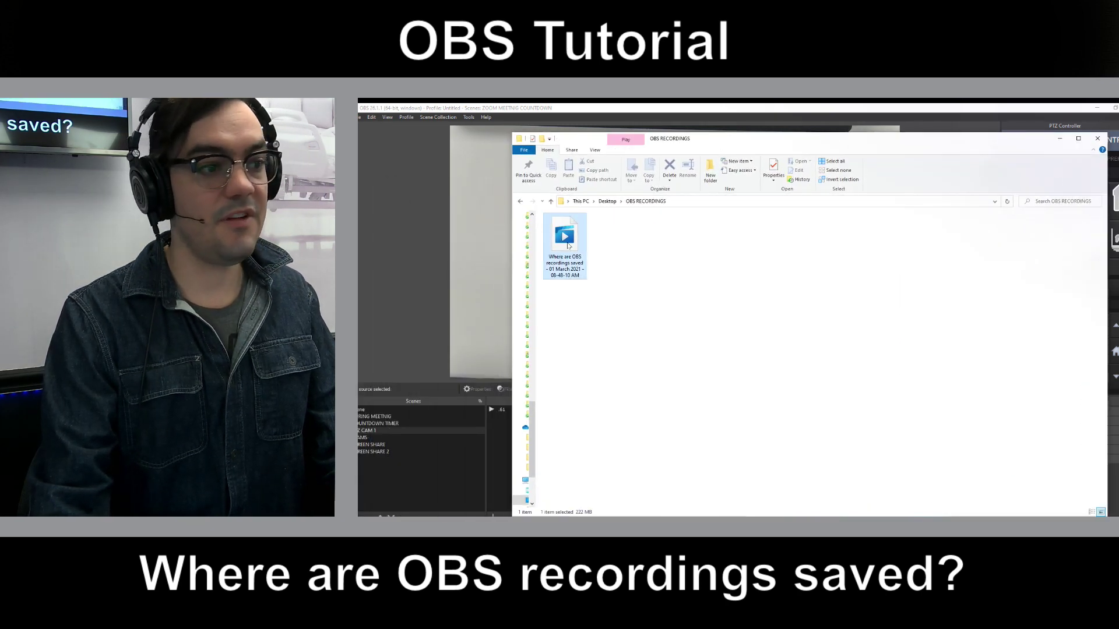
pyautogui.rightClick(557, 240)
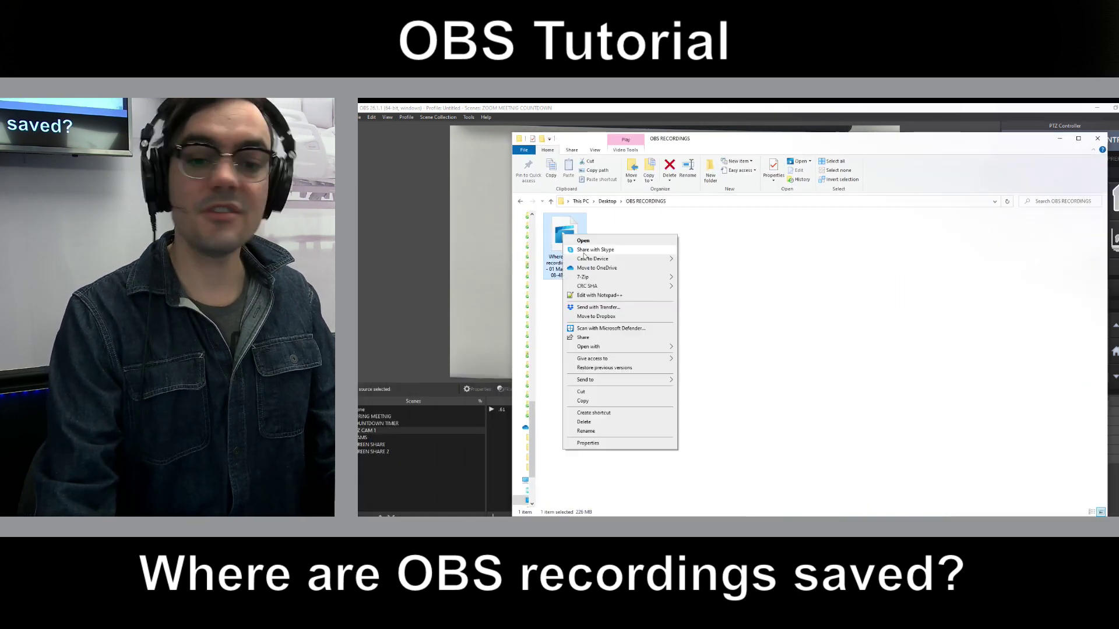
pyautogui.click(589, 443)
pyautogui.moveTo(654, 240); pyautogui.dragTo(715, 223)
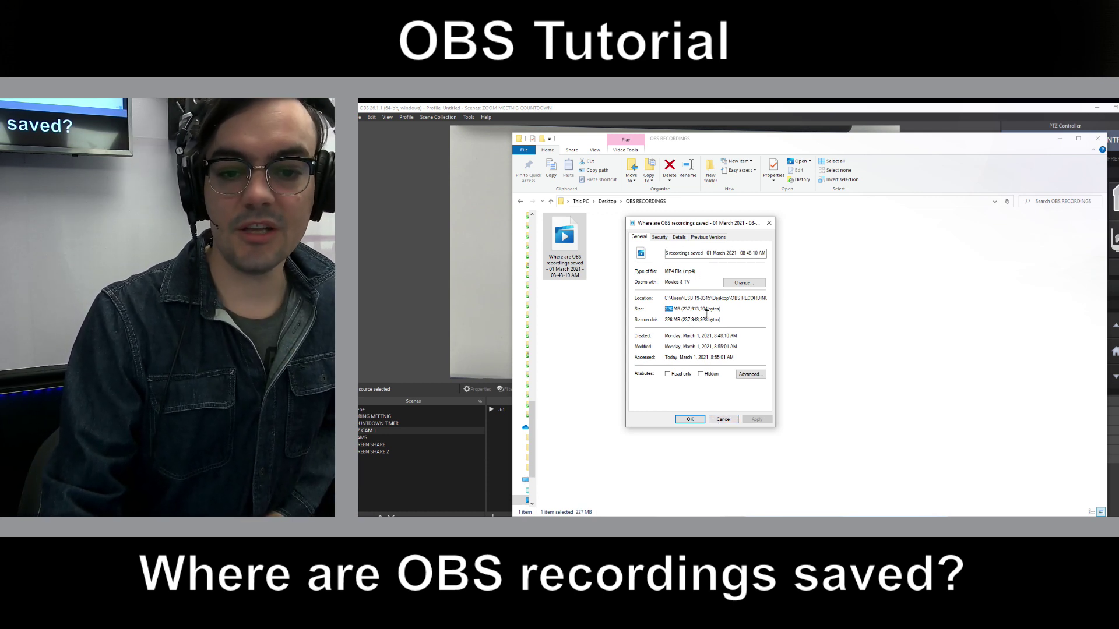
pyautogui.click(723, 420)
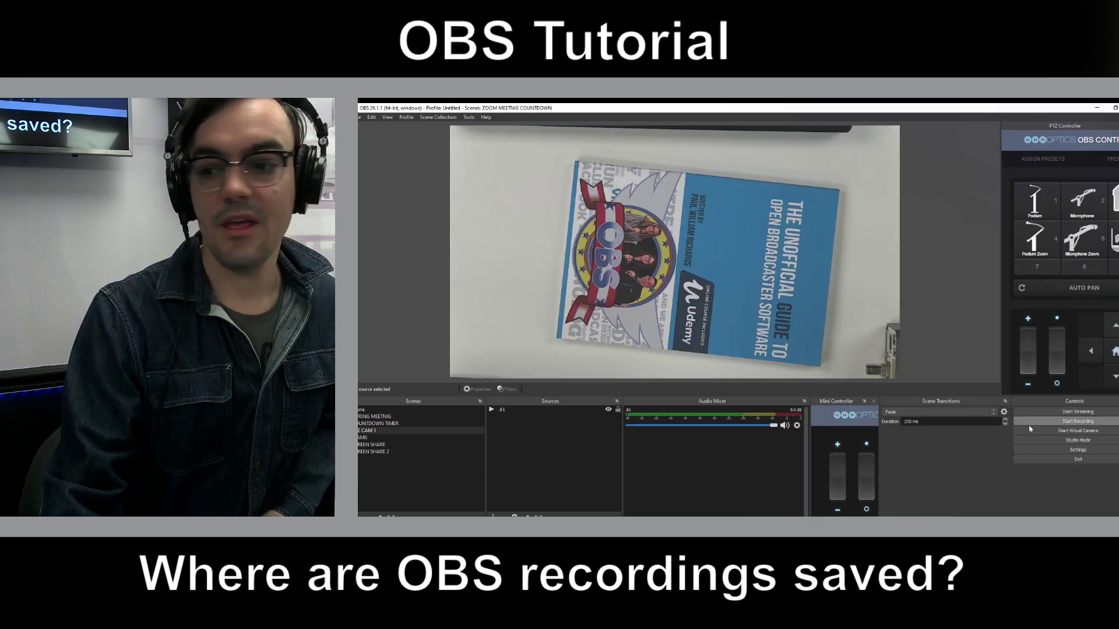
# - In Output > Recording settings, set the recording path to the Desktop OBS RECORDINGS folder
pyautogui.click(359, 118)
pyautogui.click(399, 150)
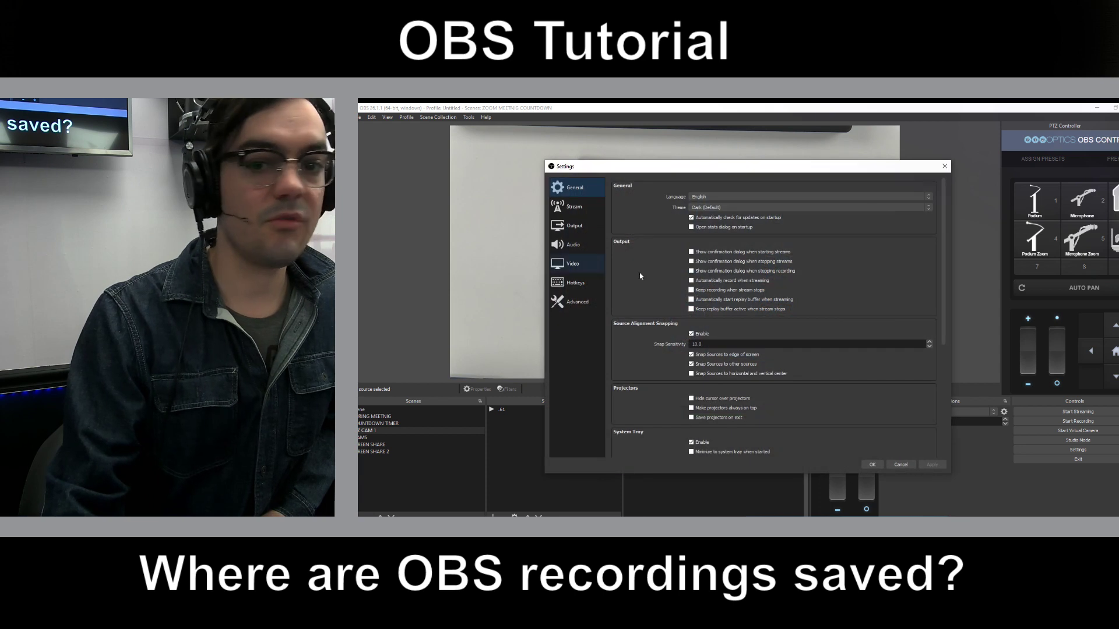
pyautogui.click(585, 230)
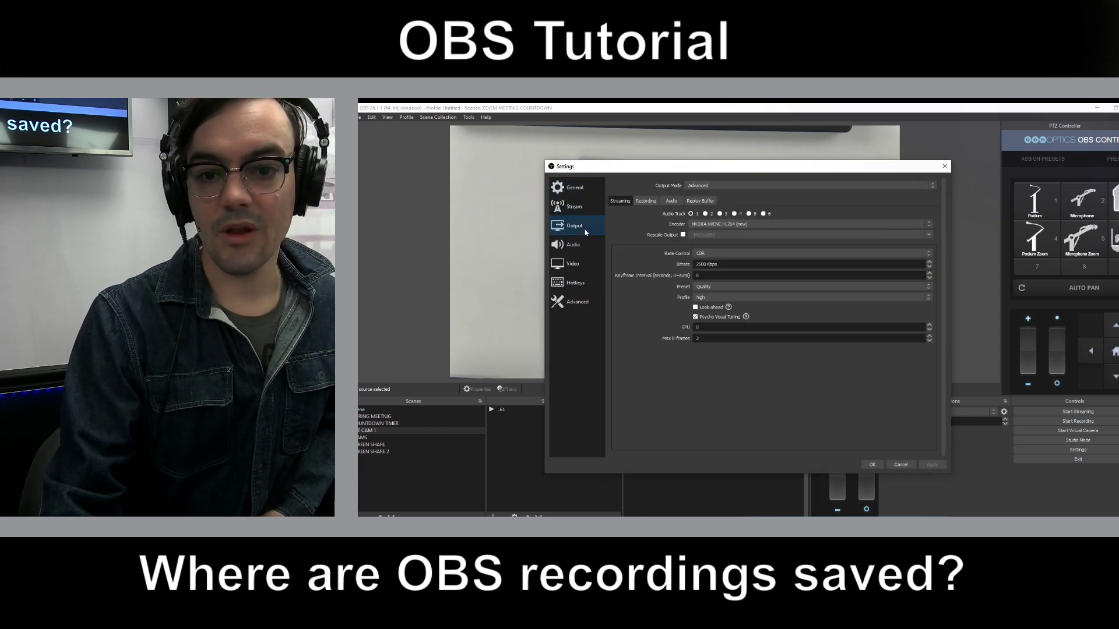
pyautogui.click(645, 201)
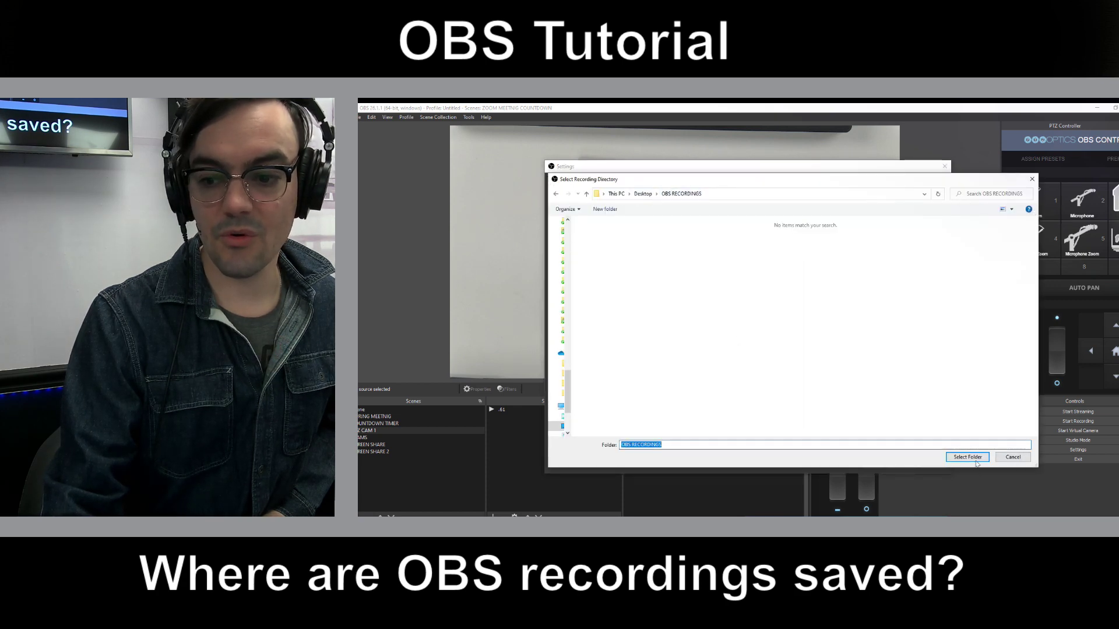
pyautogui.click(975, 459)
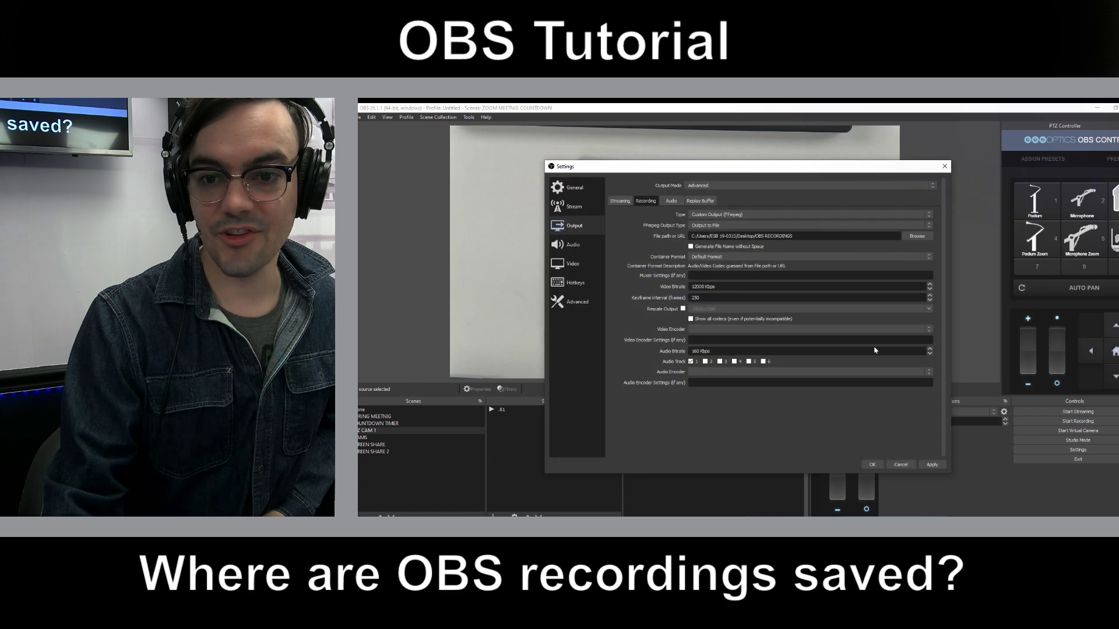
# - Review the container format options and the Advanced filename formatting pattern
pyautogui.click(740, 256)
pyautogui.click(740, 257)
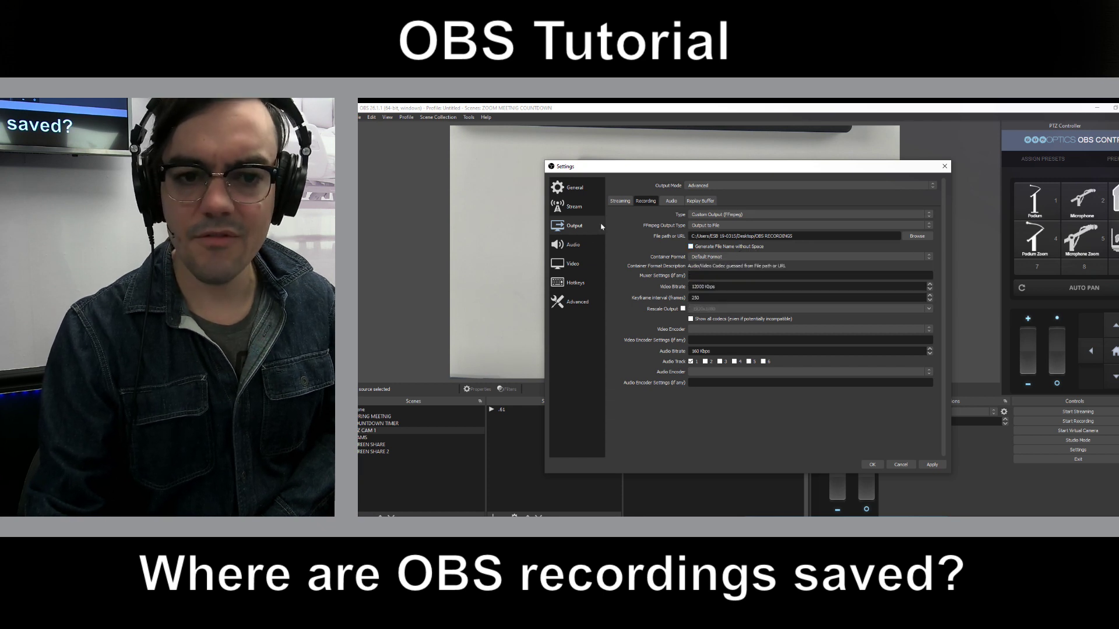
pyautogui.click(574, 245)
pyautogui.click(580, 262)
pyautogui.click(582, 305)
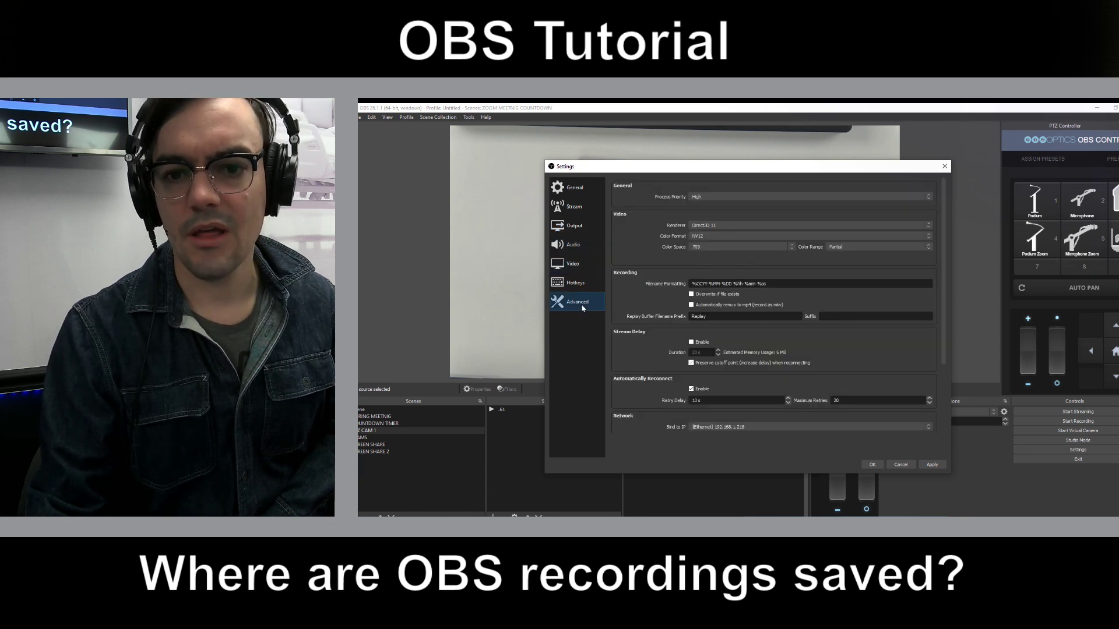
pyautogui.moveTo(781, 284); pyautogui.dragTo(673, 285)
pyautogui.moveTo(782, 288); pyautogui.dragTo(640, 280)
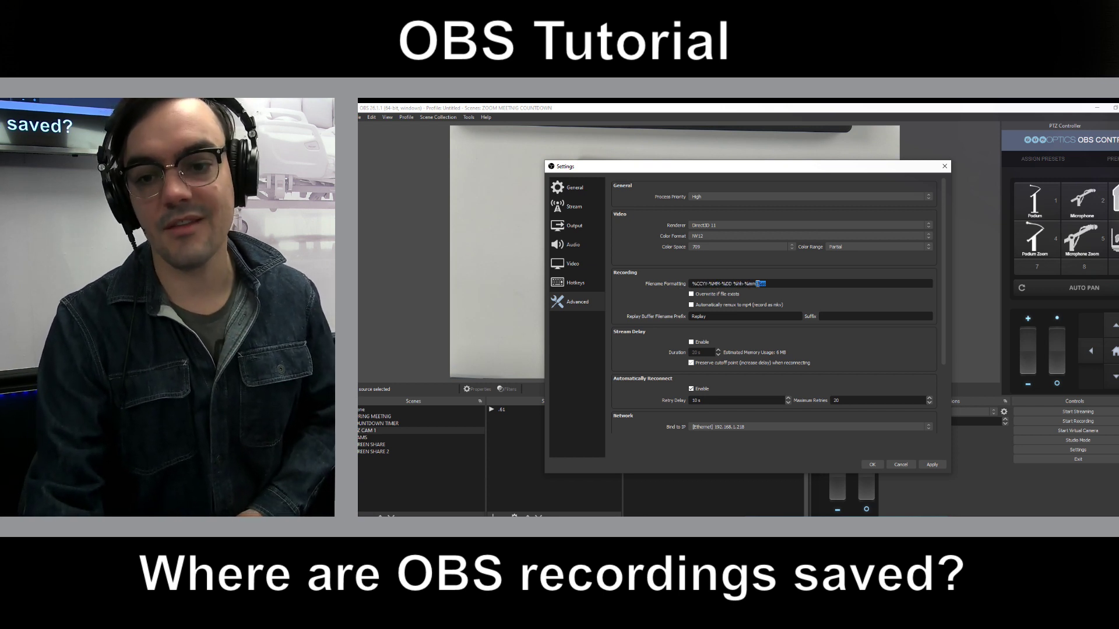
pyautogui.moveTo(728, 285); pyautogui.dragTo(692, 285)
pyautogui.click(818, 292)
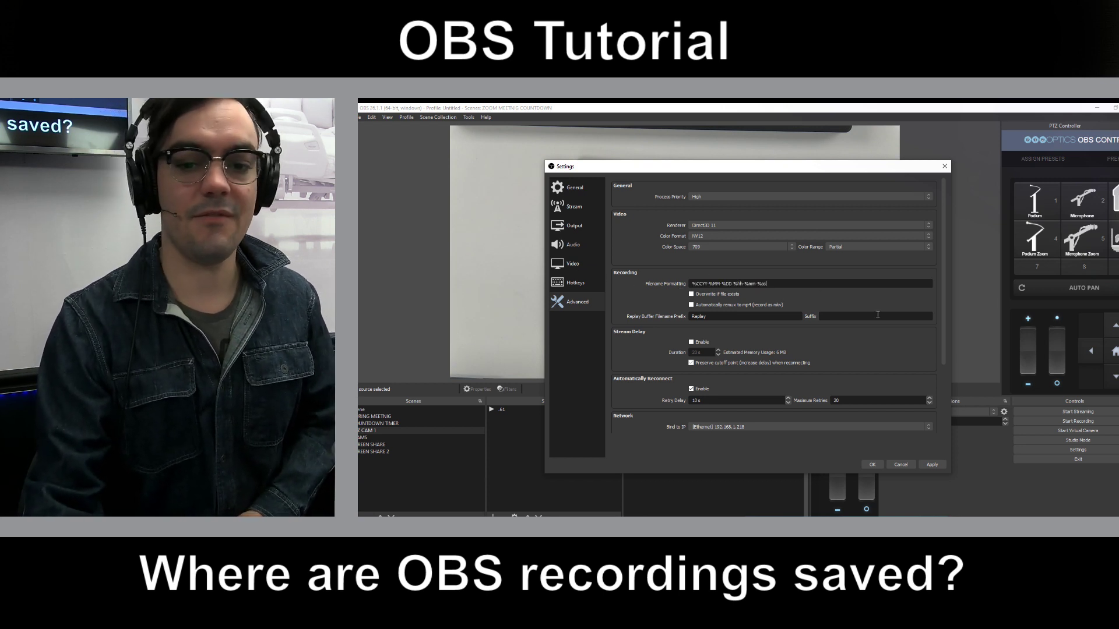
# - Apply the settings, close Settings, and start a new recording
pyautogui.hotkey('alt', 'a')
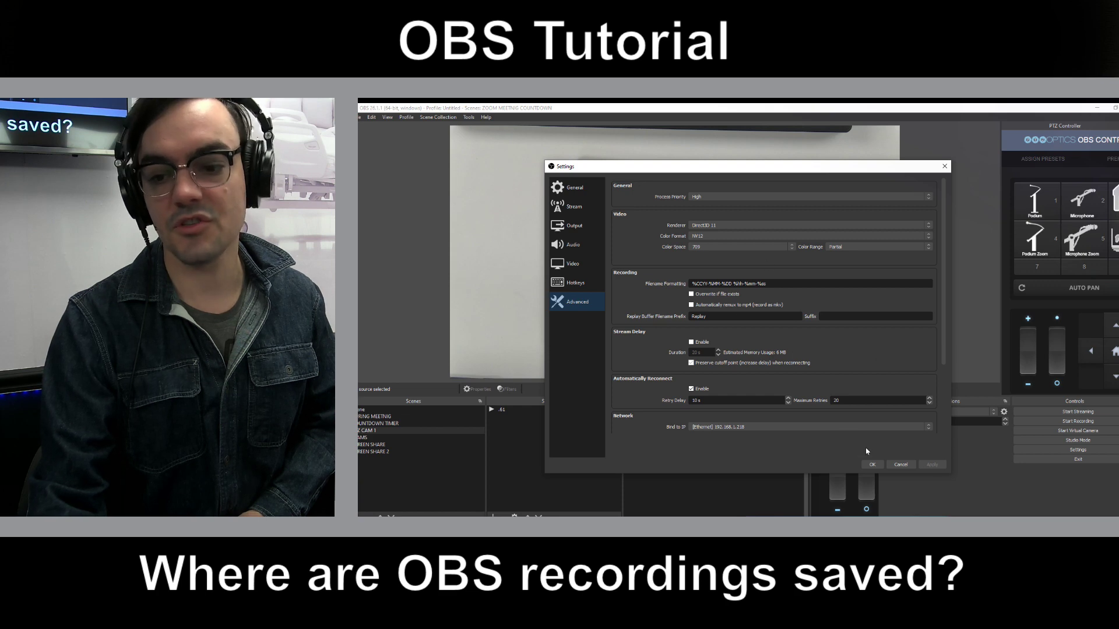
pyautogui.press('Return')
pyautogui.click(1056, 421)
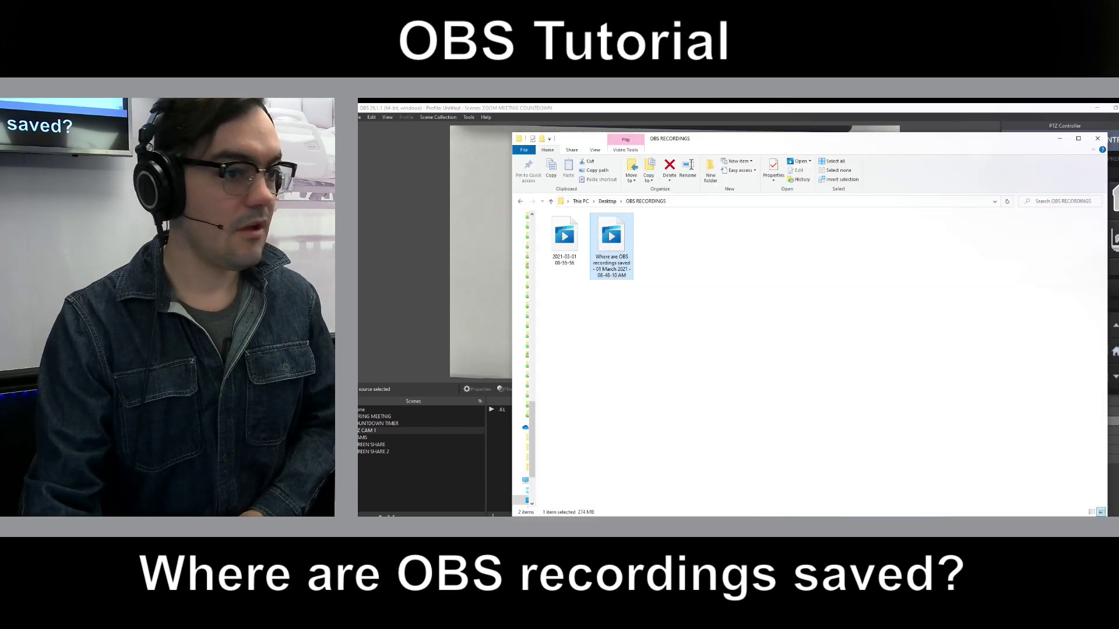
# - Select the new recording in OBS RECORDINGS, stop recording in OBS, and return to Explorer
pyautogui.click(580, 223)
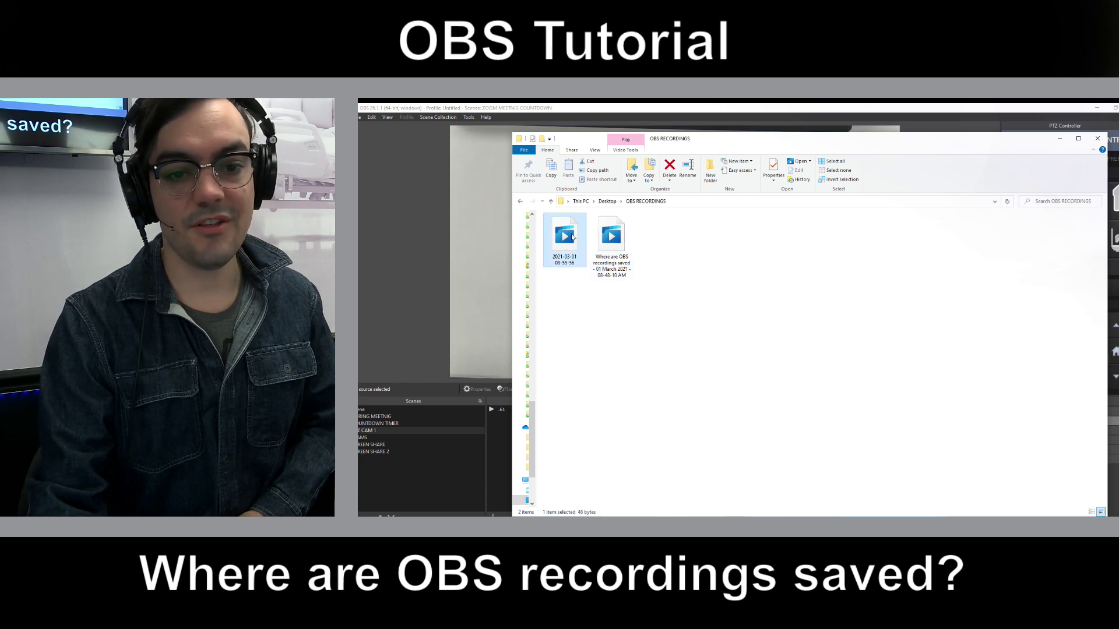
pyautogui.click(396, 259)
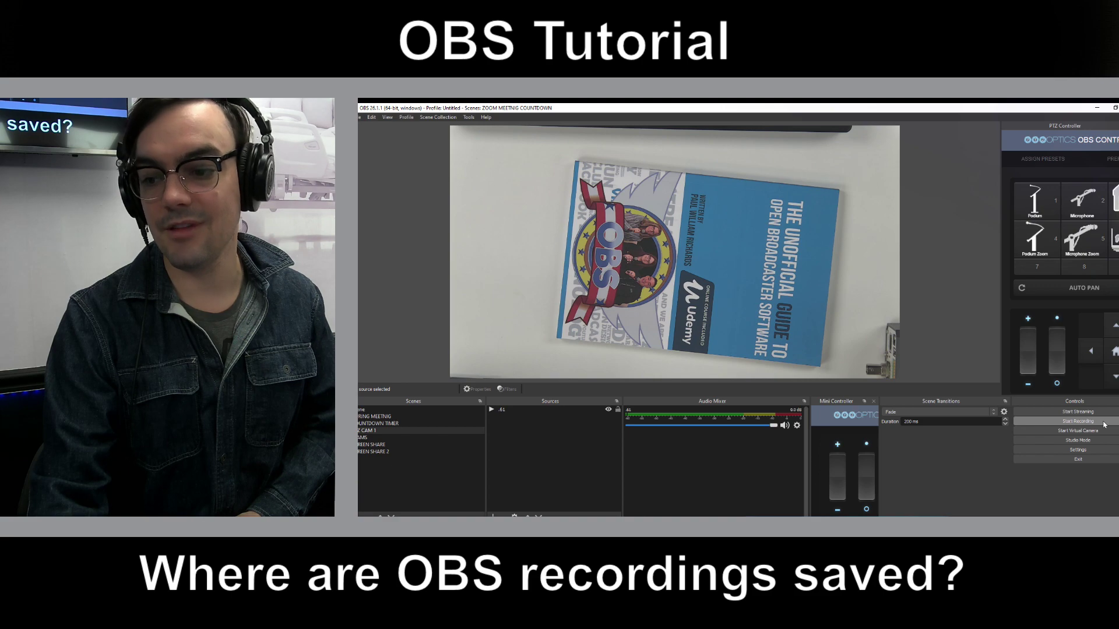
pyautogui.hotkey('alt', 'Tab')
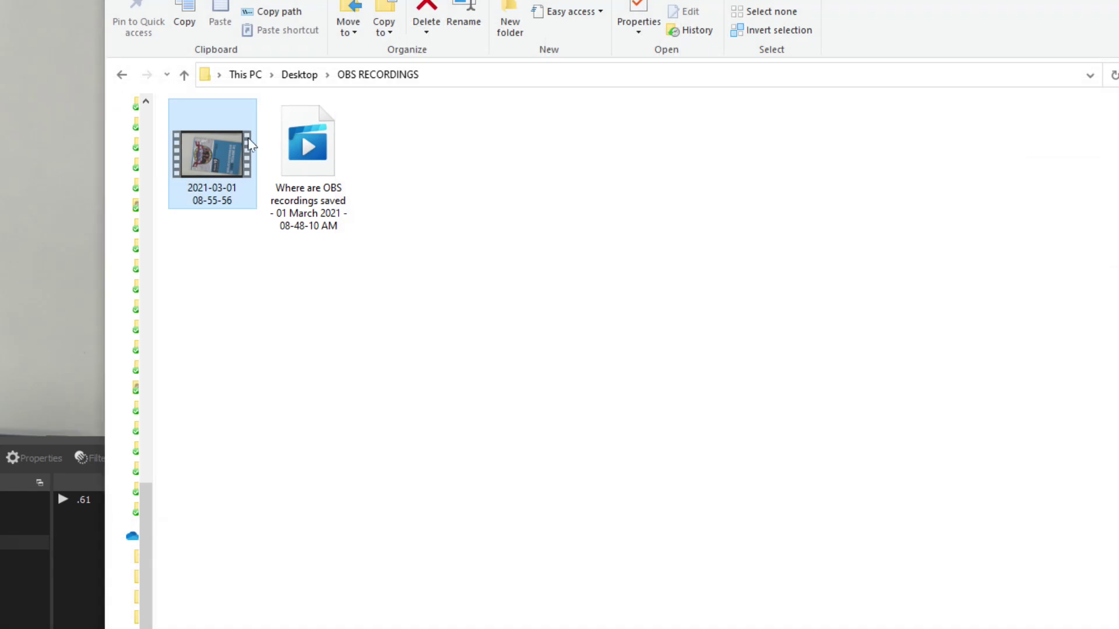
pyautogui.rightClick(206, 160)
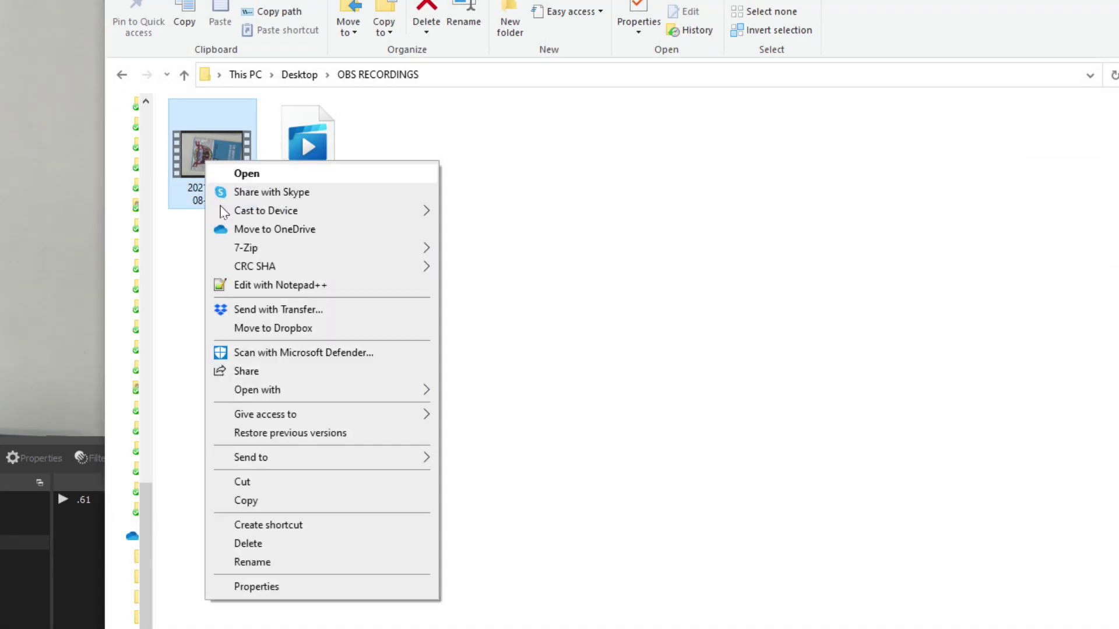
pyautogui.click(303, 583)
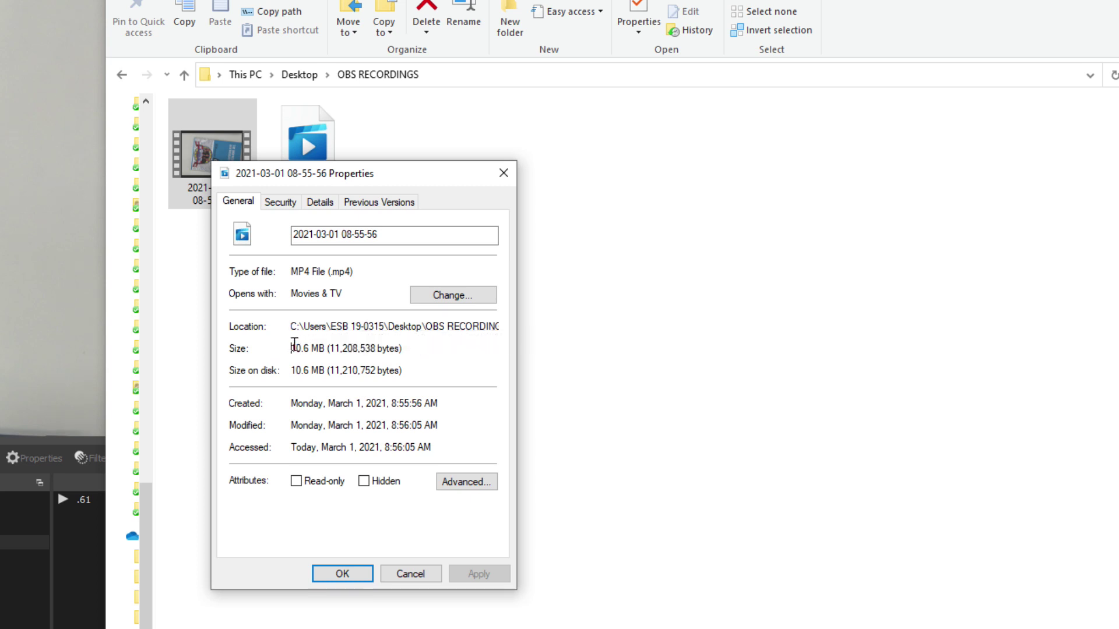
pyautogui.click(346, 573)
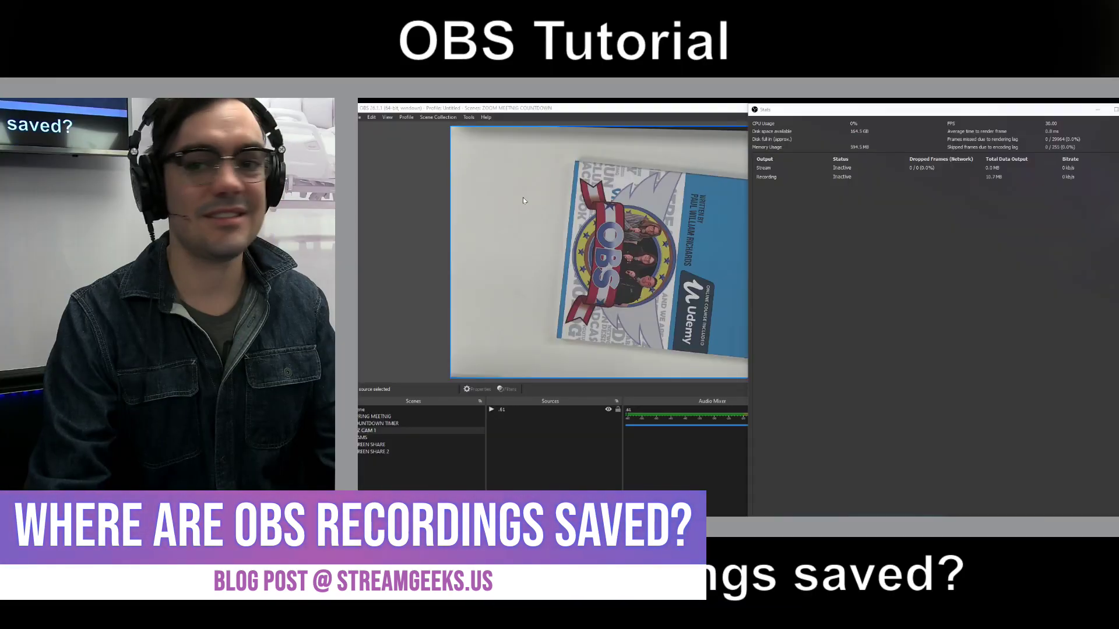
# - Open View > Stats and resize and reposition it, showing 10.7 MB total output
pyautogui.click(387, 117)
pyautogui.click(412, 190)
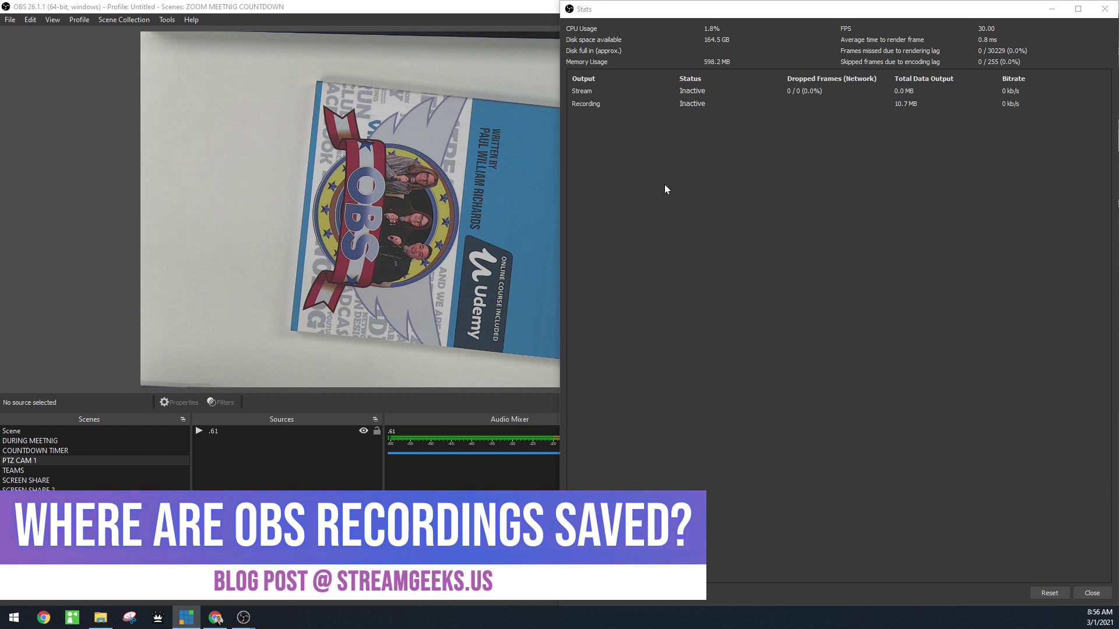
pyautogui.moveTo(728, 5); pyautogui.dragTo(413, 157)
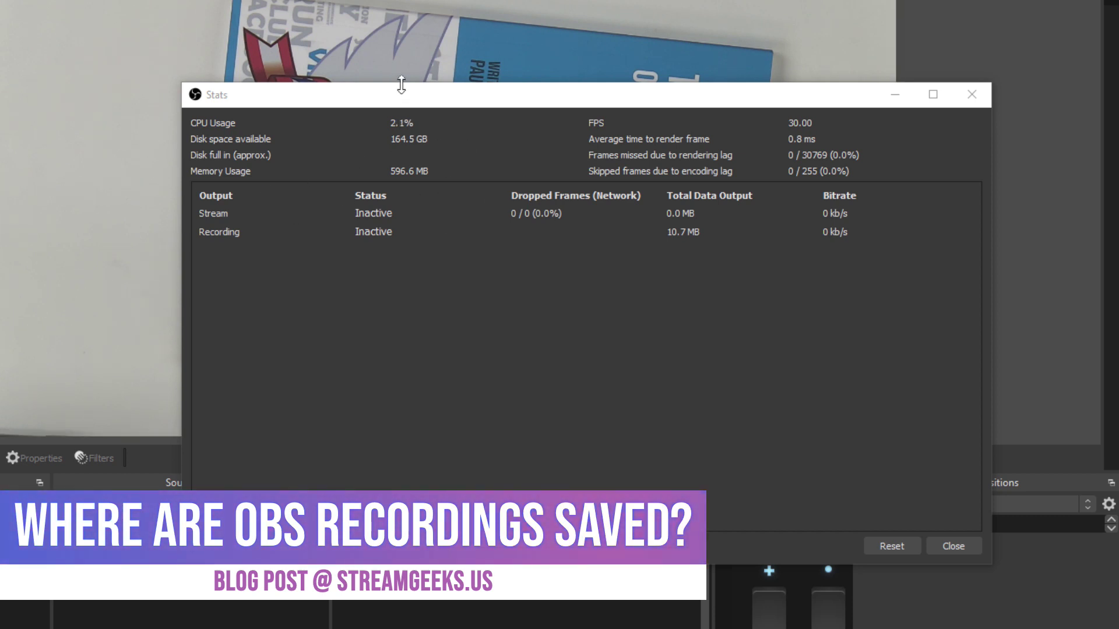
pyautogui.moveTo(401, 85)
pyautogui.mouseDown()
pyautogui.moveTo(415, 164)
pyautogui.moveTo(408, 86)
pyautogui.mouseUp()
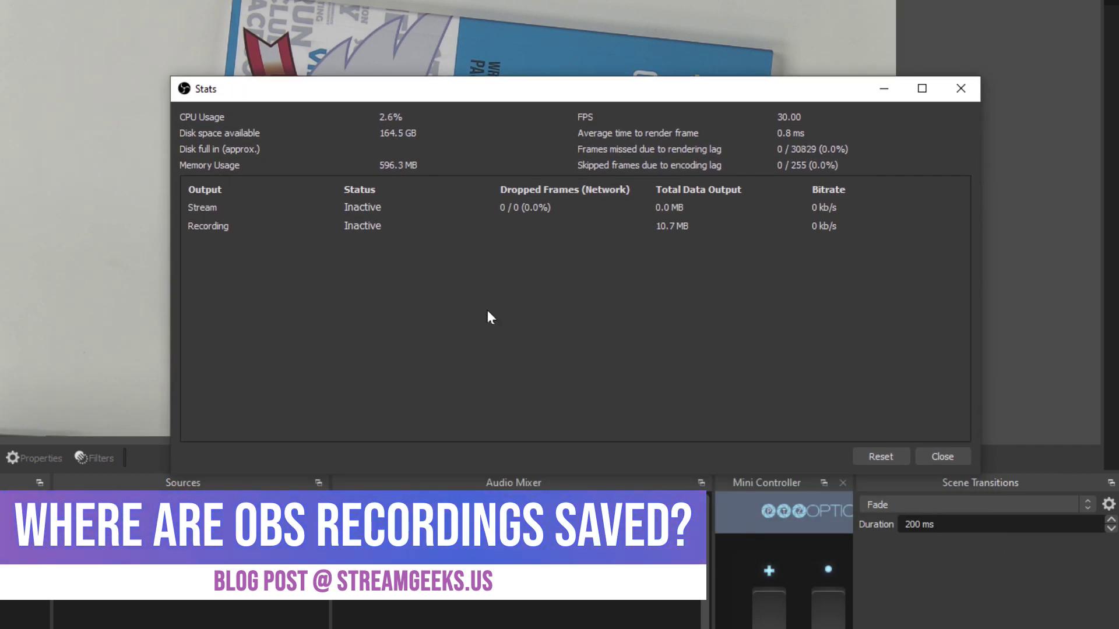
pyautogui.moveTo(527, 470); pyautogui.dragTo(527, 332)
pyautogui.moveTo(583, 76); pyautogui.dragTo(611, 123)
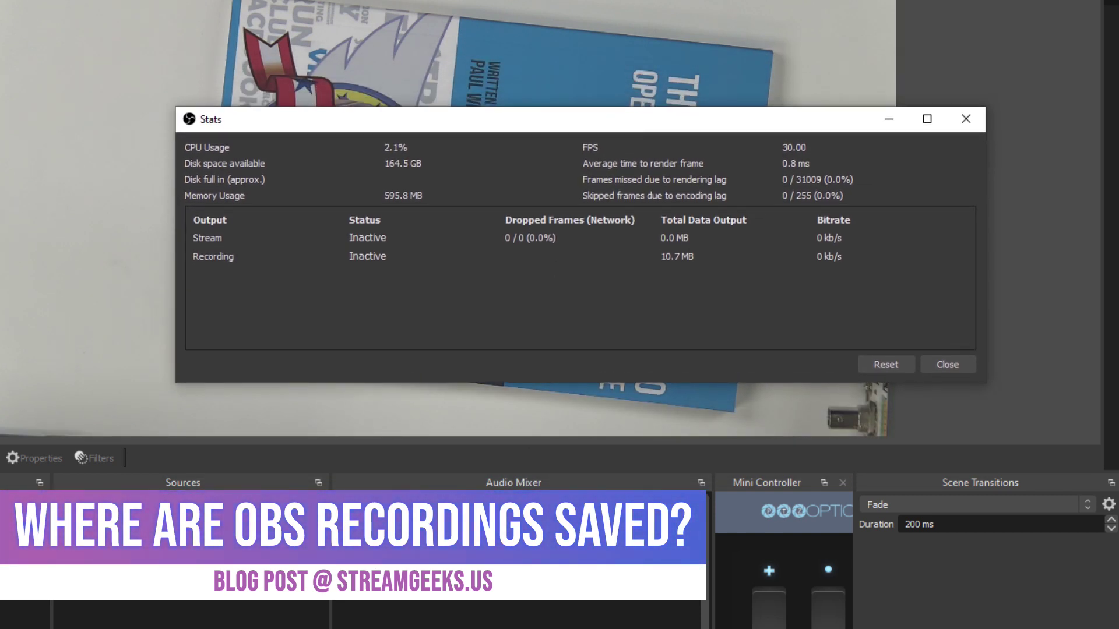